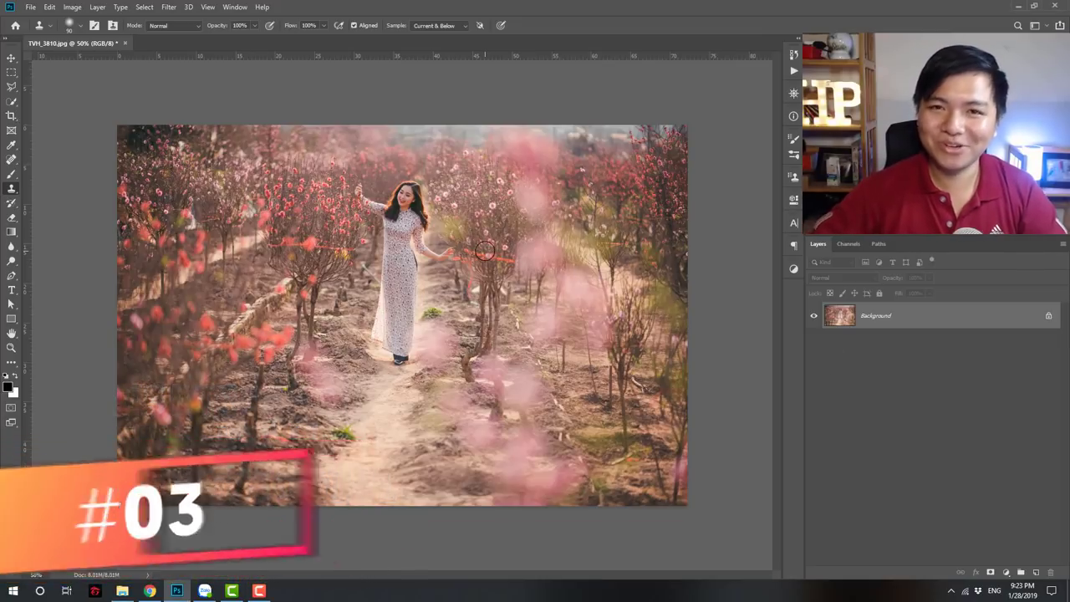
# Select the Clone Stamp Tool and dismiss the missing clone-source warning
pyautogui.rightClick(12, 190)
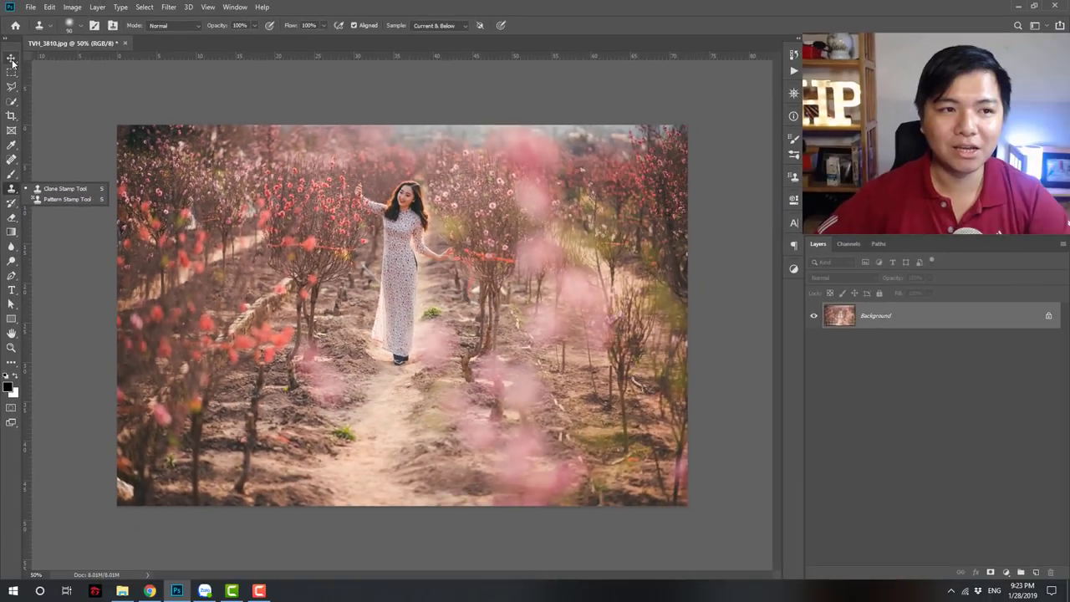
pyautogui.click(12, 59)
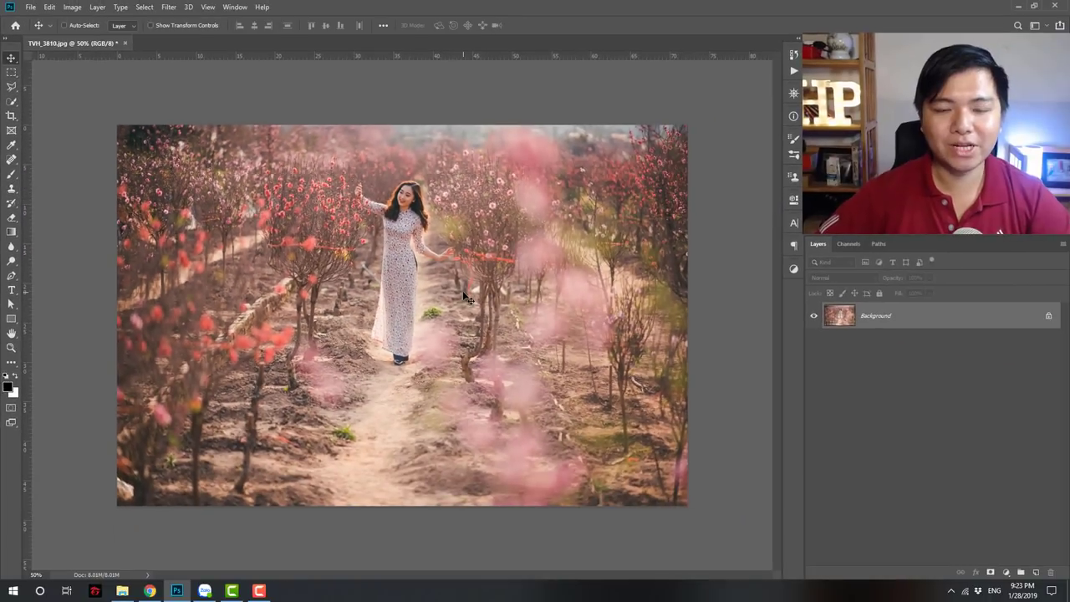
pyautogui.press('s')
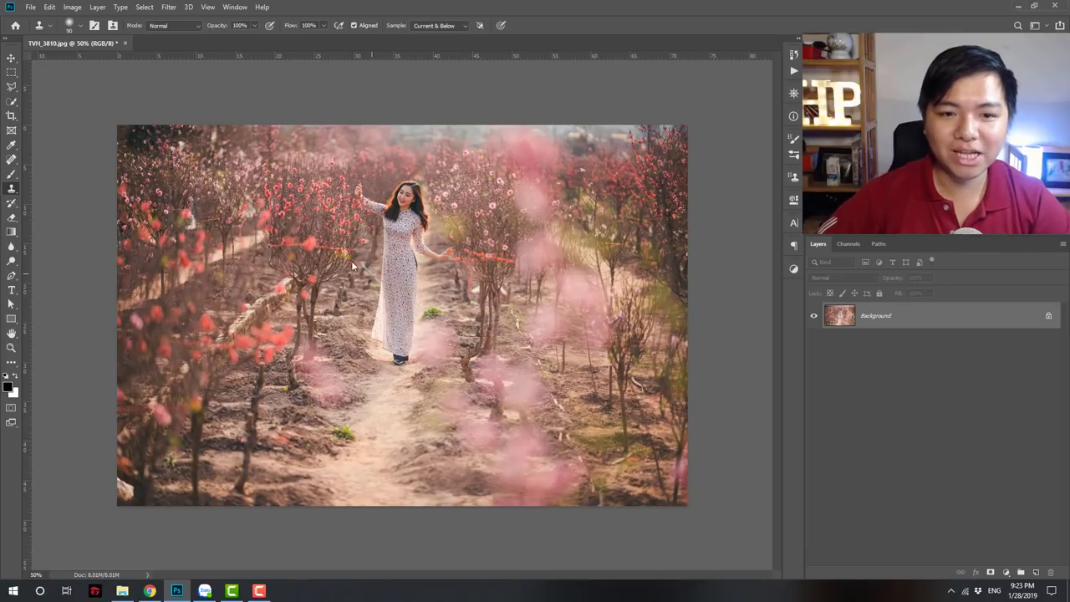
pyautogui.click(379, 283)
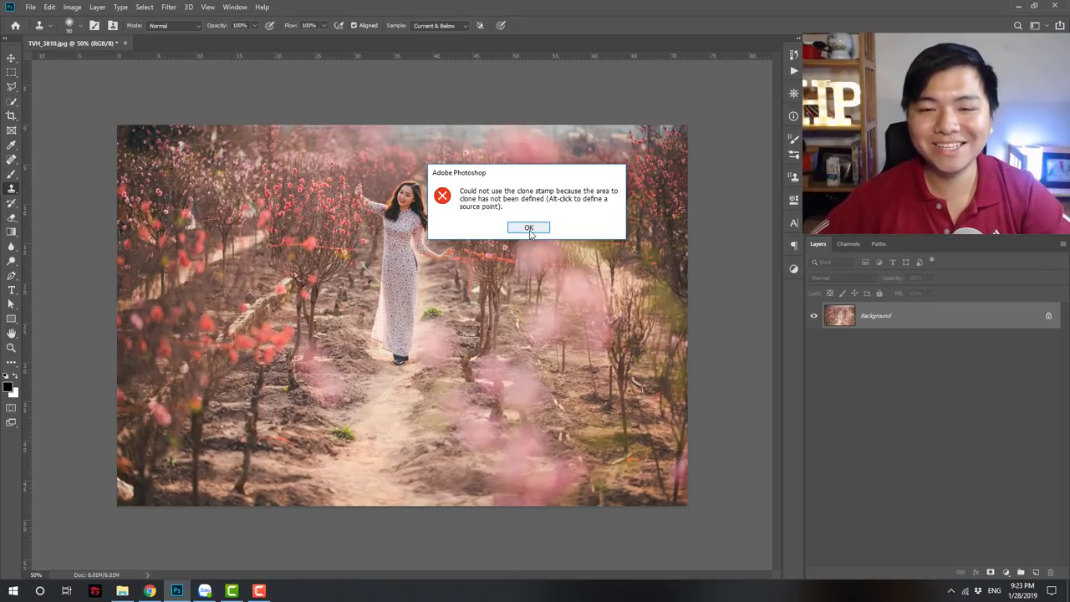
pyautogui.click(529, 229)
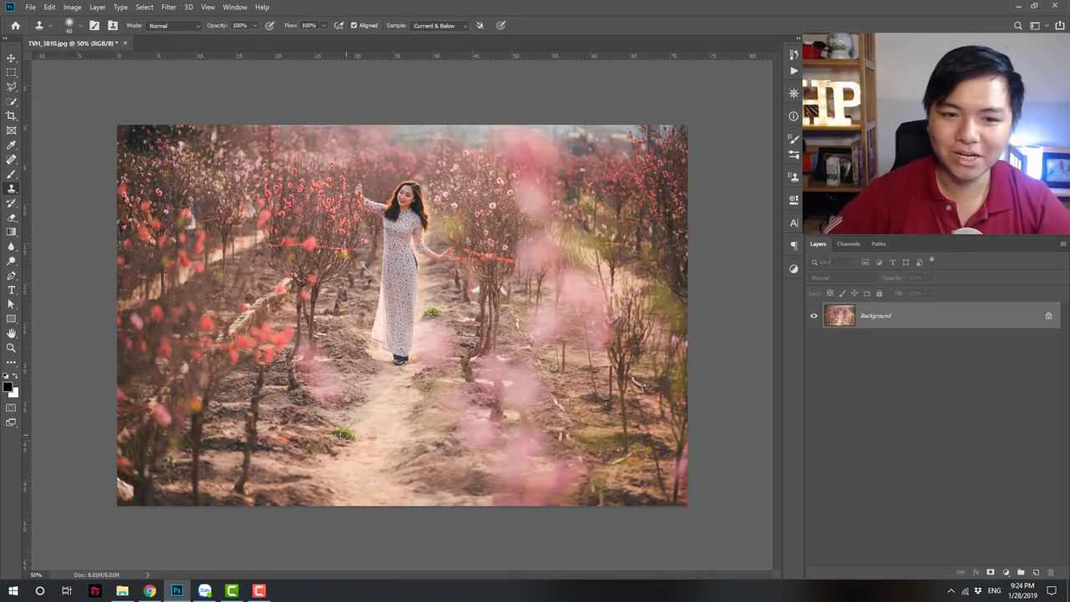
pyautogui.rightClick(11, 189)
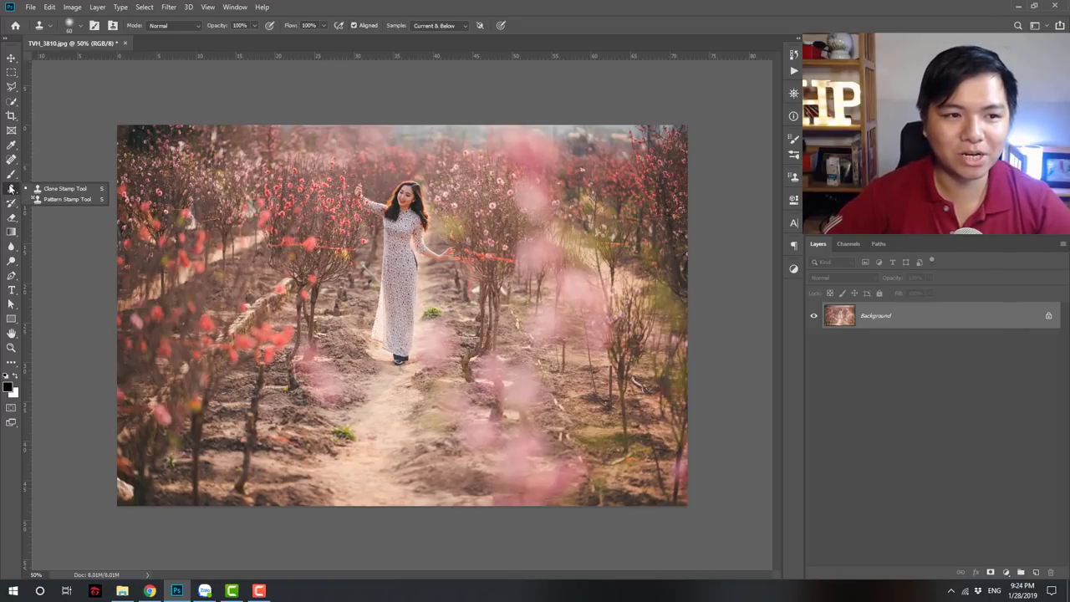
pyautogui.click(63, 188)
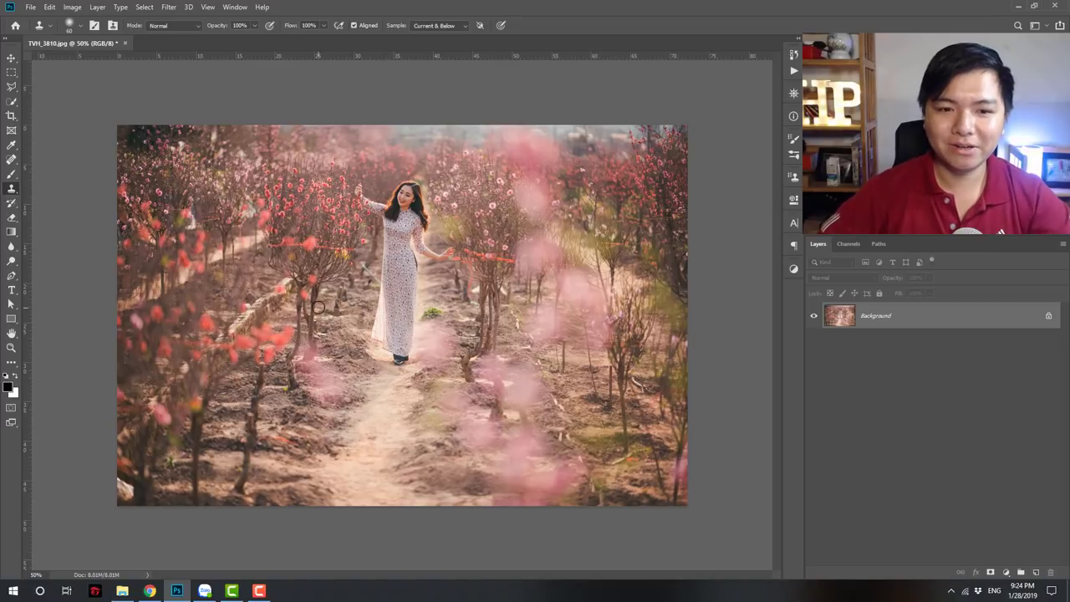
# Try a 100% hardness clone from the left trees onto the dress, then undo it
pyautogui.click(75, 26)
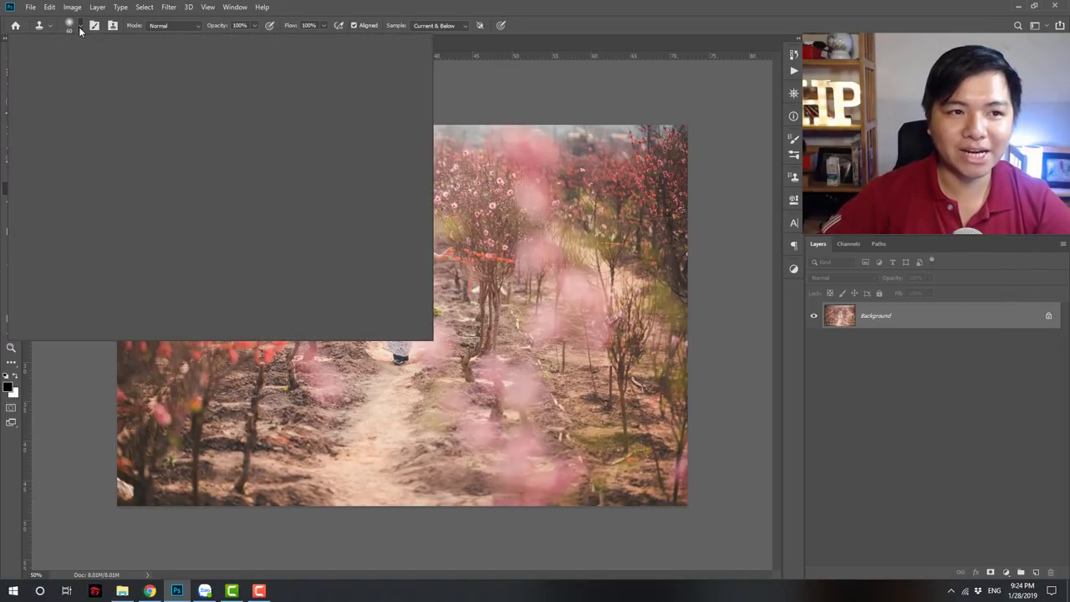
pyautogui.rightClick(448, 270)
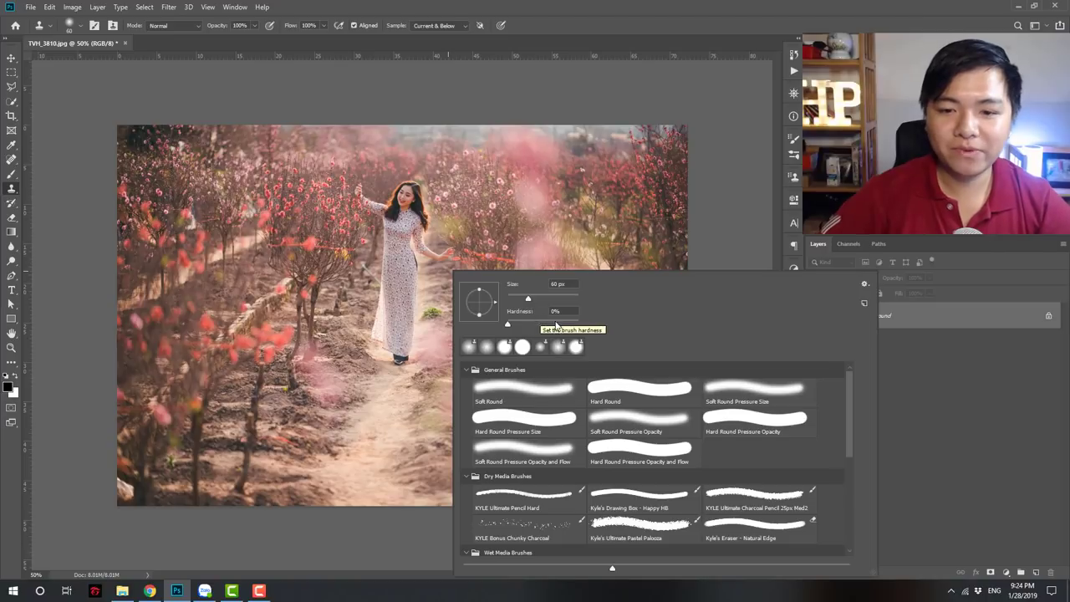
pyautogui.moveTo(556, 324); pyautogui.dragTo(589, 324)
pyautogui.press('Return')
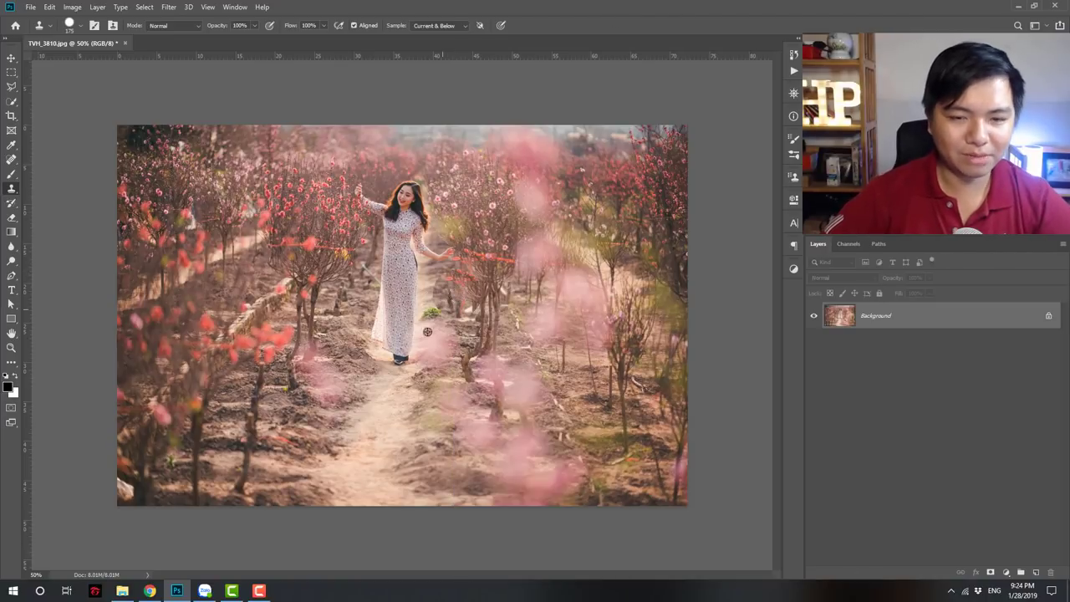
pyautogui.keyDown('alt'); pyautogui.click(275, 342); pyautogui.keyUp('alt')
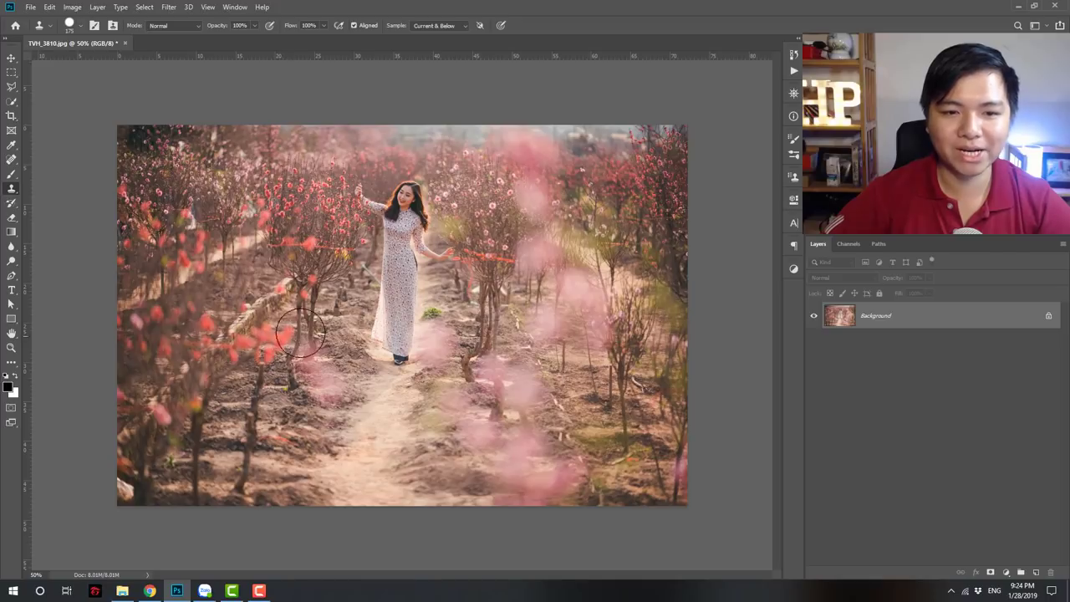
pyautogui.click(409, 260)
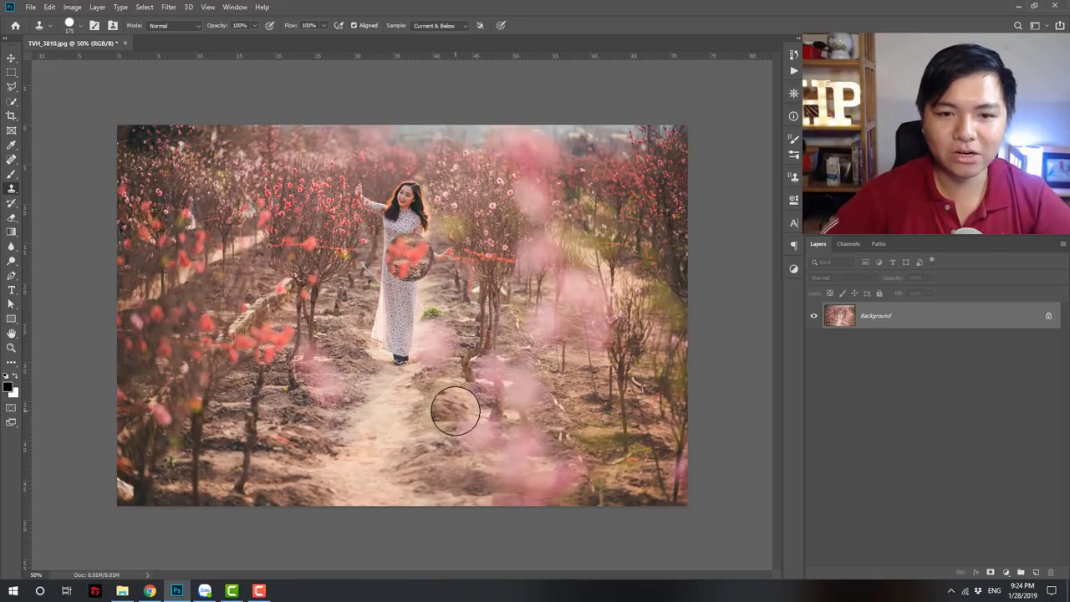
pyautogui.hotkey('ctrl', 'z')
# Set clone brush hardness to 0% and stamp soft blossoms onto the woman's dress
pyautogui.rightClick(442, 266)
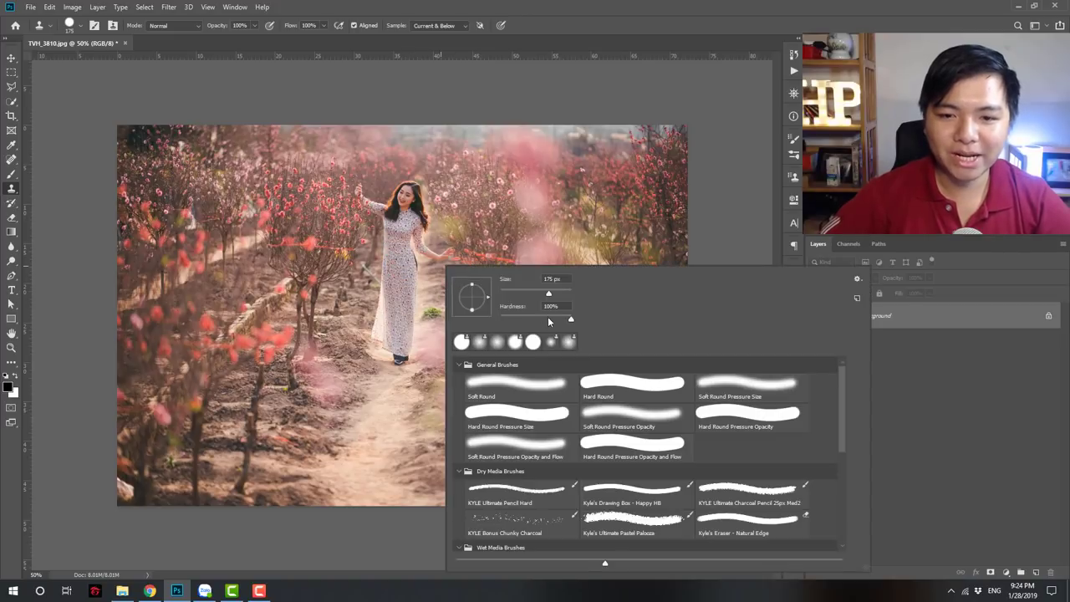
pyautogui.doubleClick(550, 306)
pyautogui.write('0')
pyautogui.press('Return')
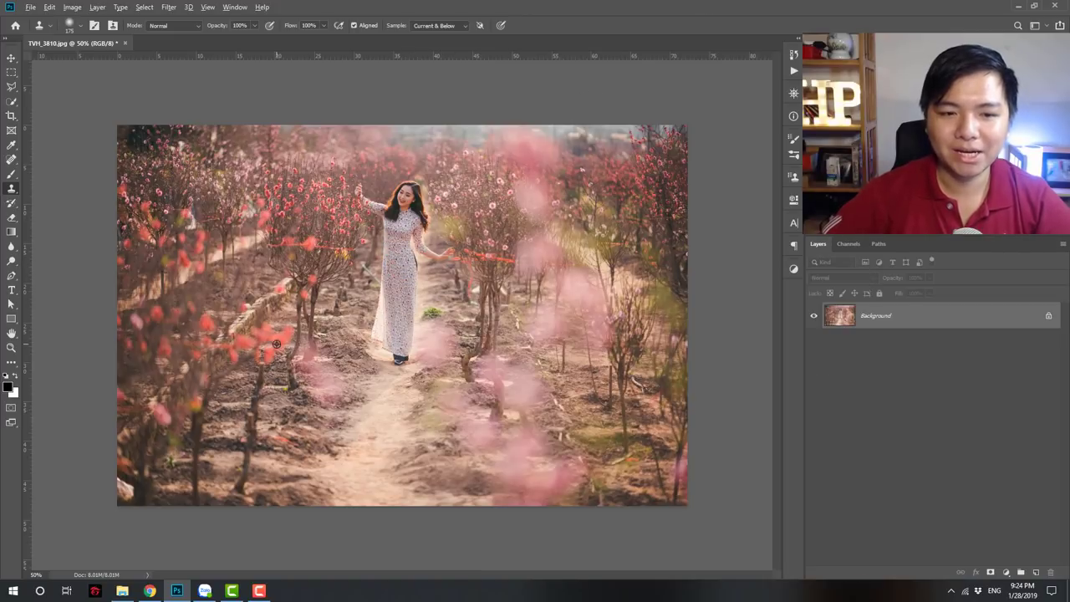
pyautogui.click(404, 273)
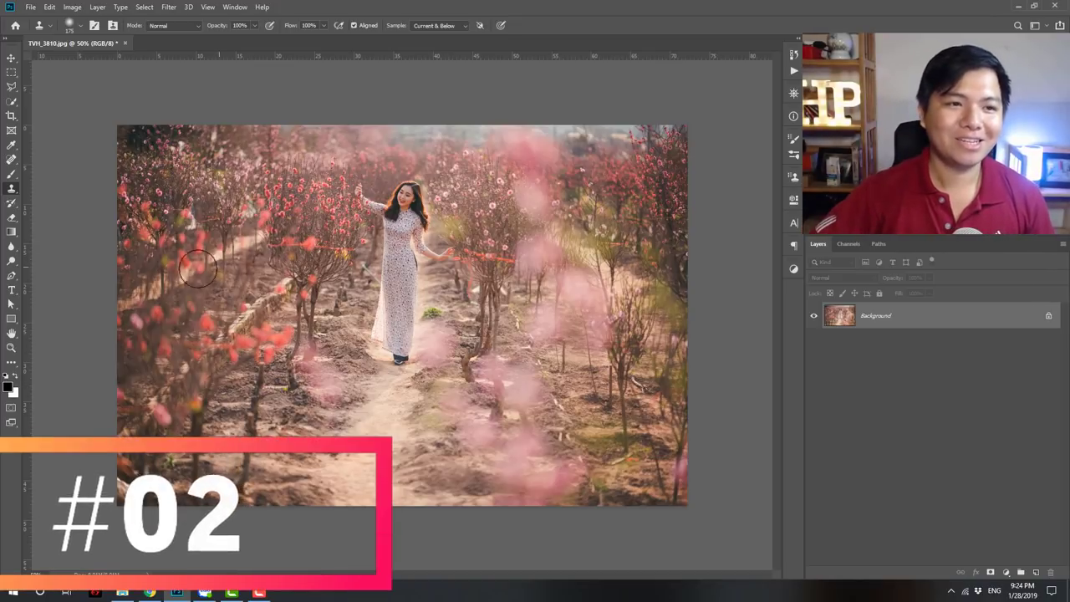
# Choose the Patch Tool from the healing tools flyout
pyautogui.rightClick(14, 162)
pyautogui.click(57, 181)
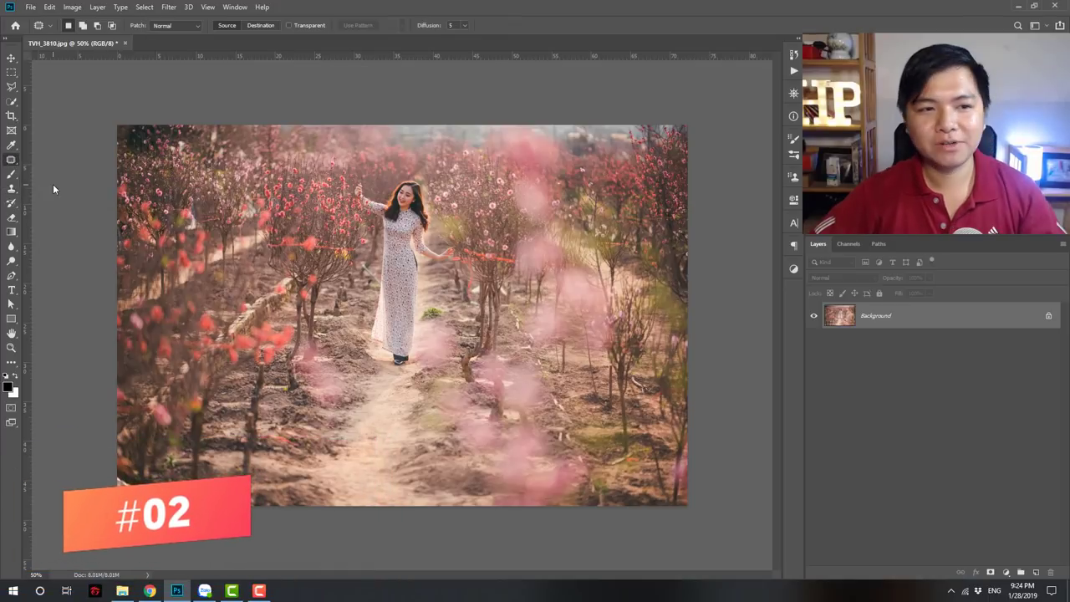
pyautogui.rightClick(13, 161)
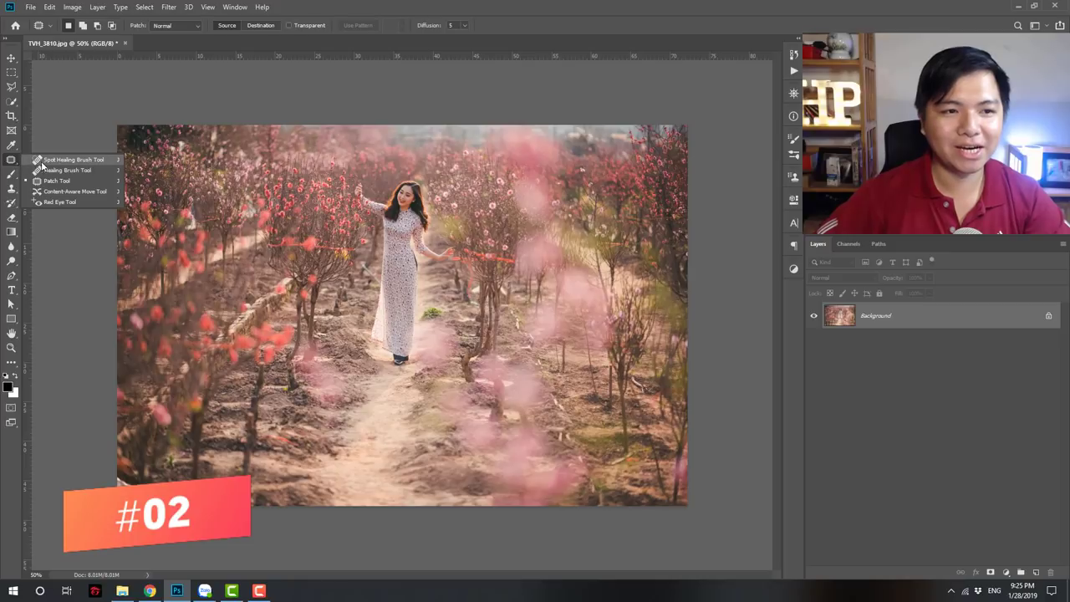
pyautogui.click(33, 159)
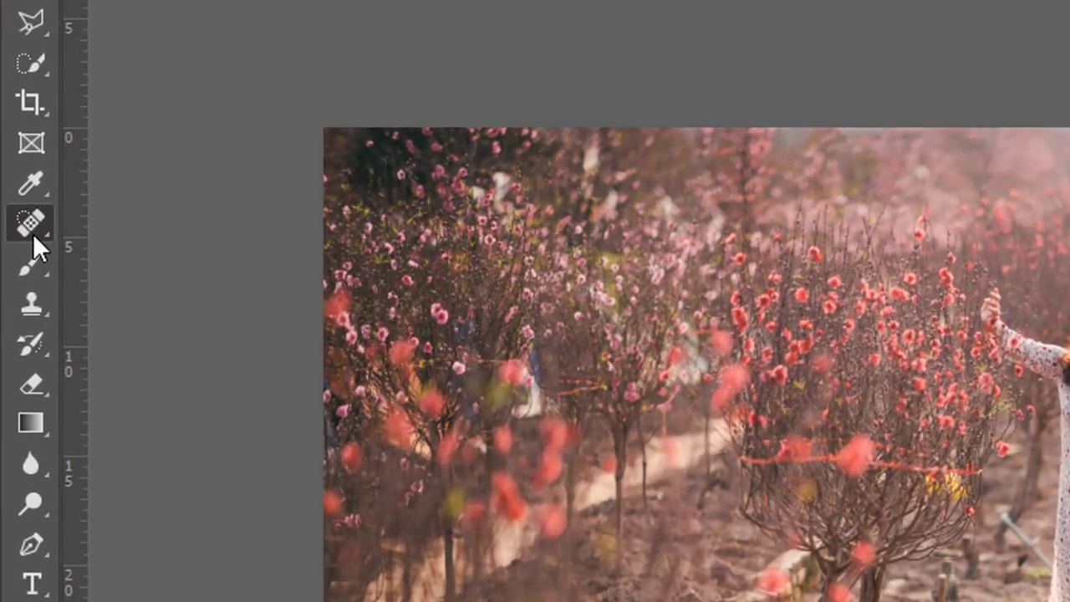
pyautogui.rightClick(33, 233)
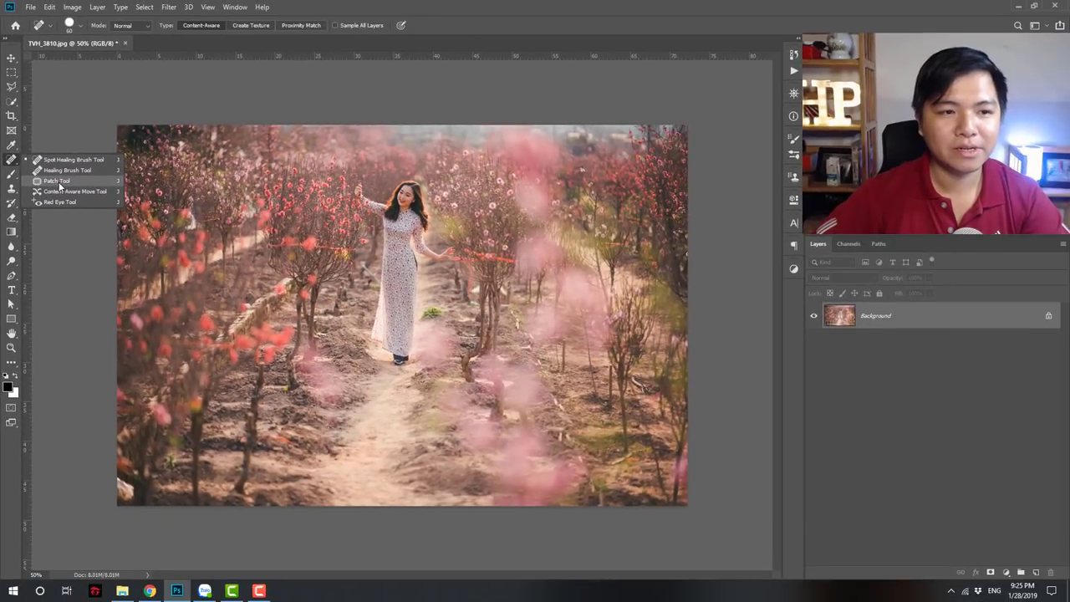
pyautogui.click(58, 181)
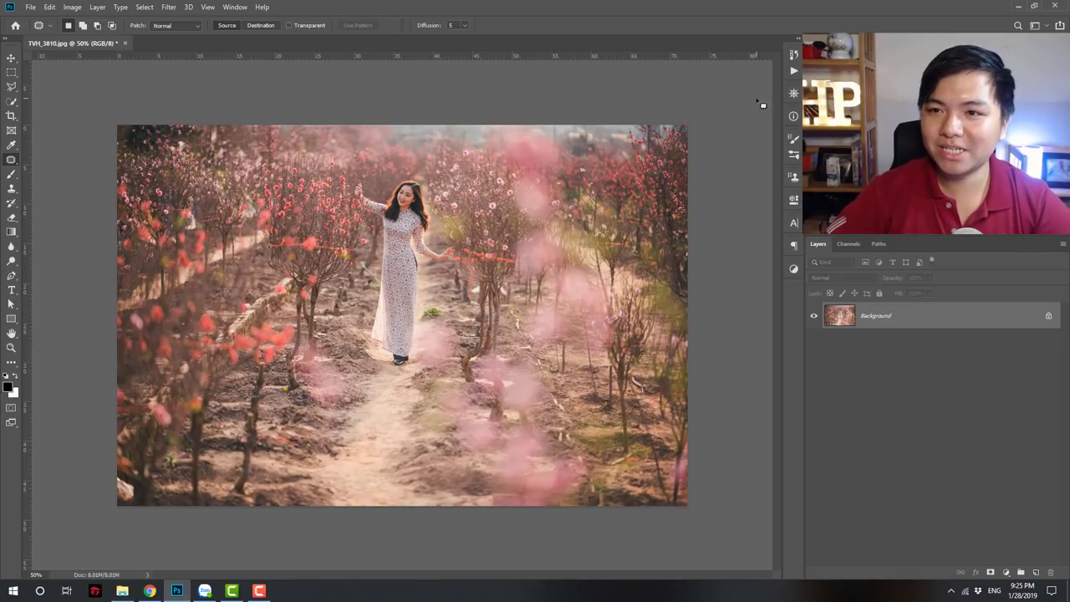
# Revert the photo to its original snapshot in the History panel
pyautogui.click(793, 55)
pyautogui.click(707, 66)
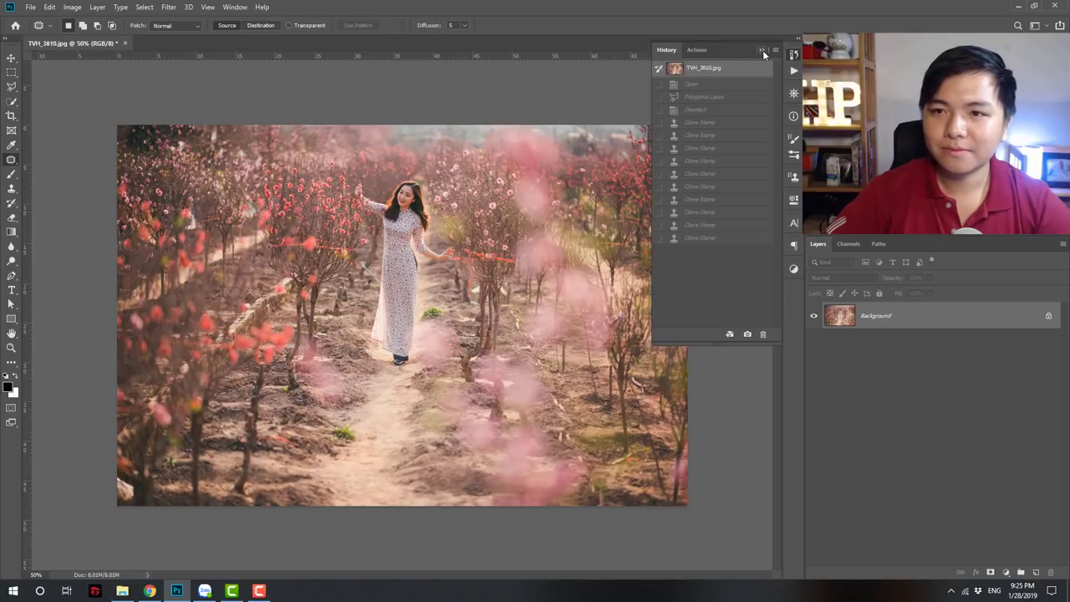
pyautogui.click(793, 55)
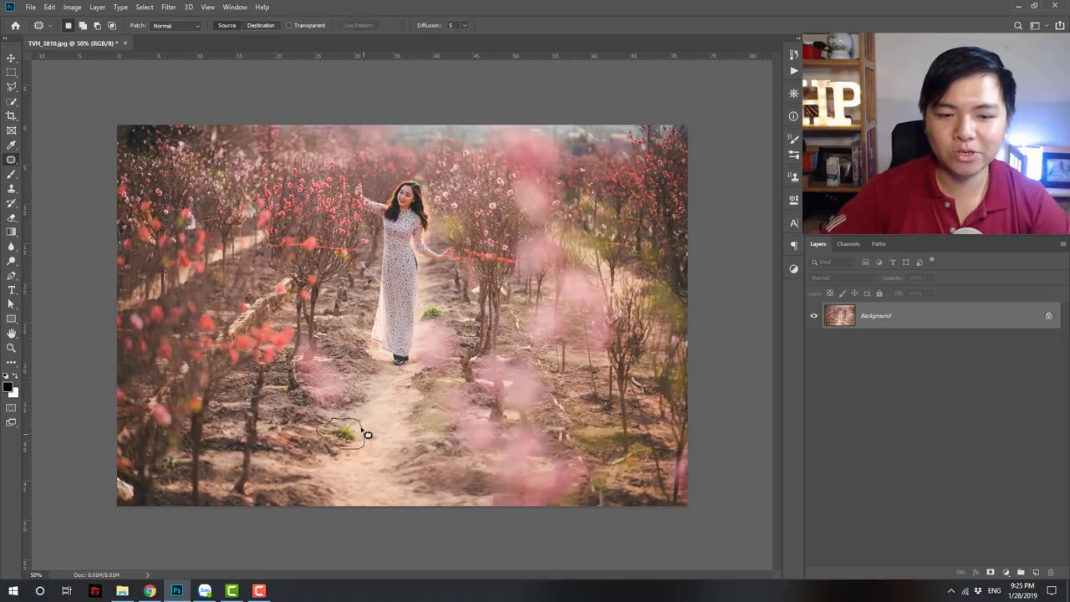
# Patch the green grass tuft and another small spot on the lower-left path with bare soil
pyautogui.moveTo(367, 434); pyautogui.dragTo(363, 436)
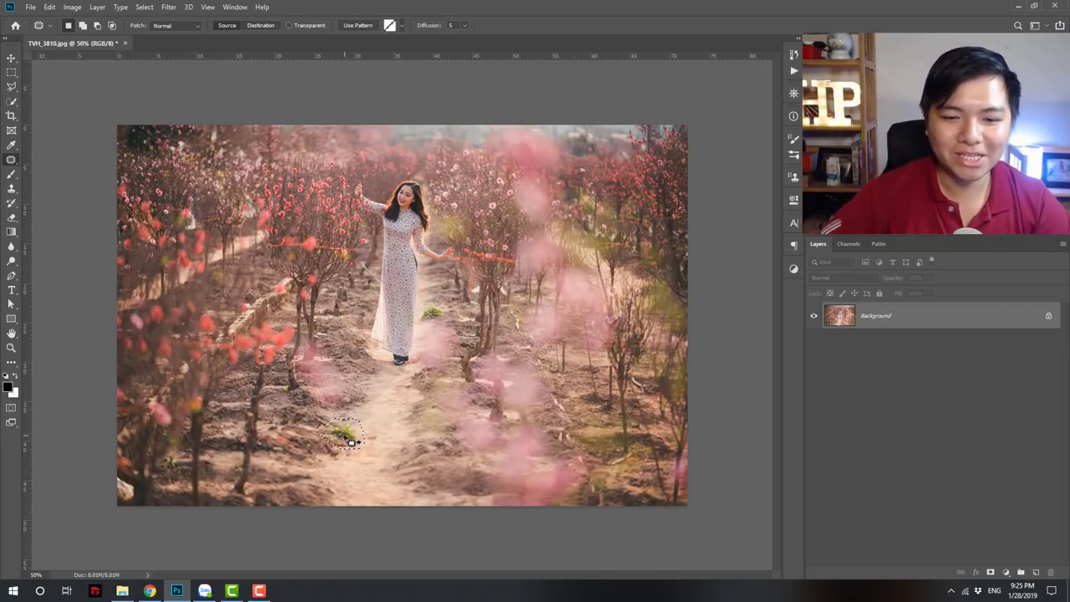
pyautogui.moveTo(350, 438); pyautogui.dragTo(317, 475)
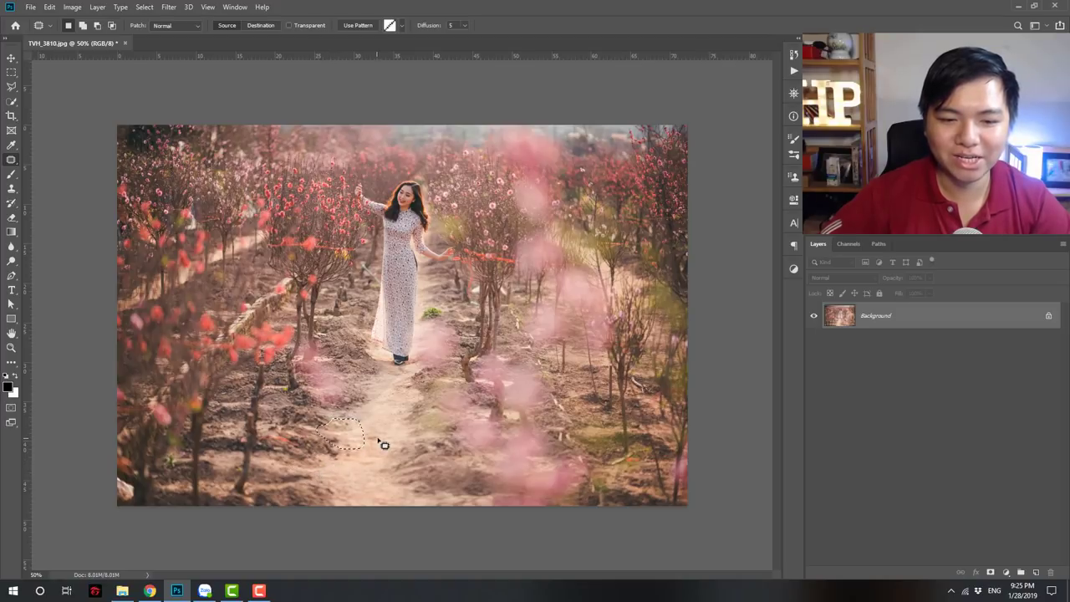
pyautogui.hotkey('ctrl', 'd')
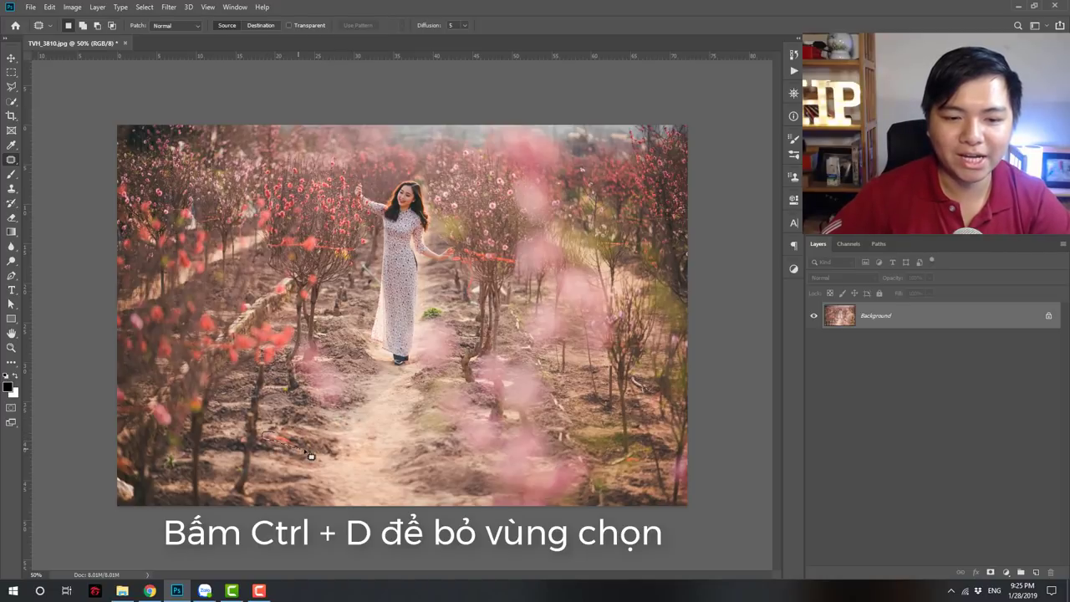
pyautogui.moveTo(307, 451); pyautogui.dragTo(304, 450)
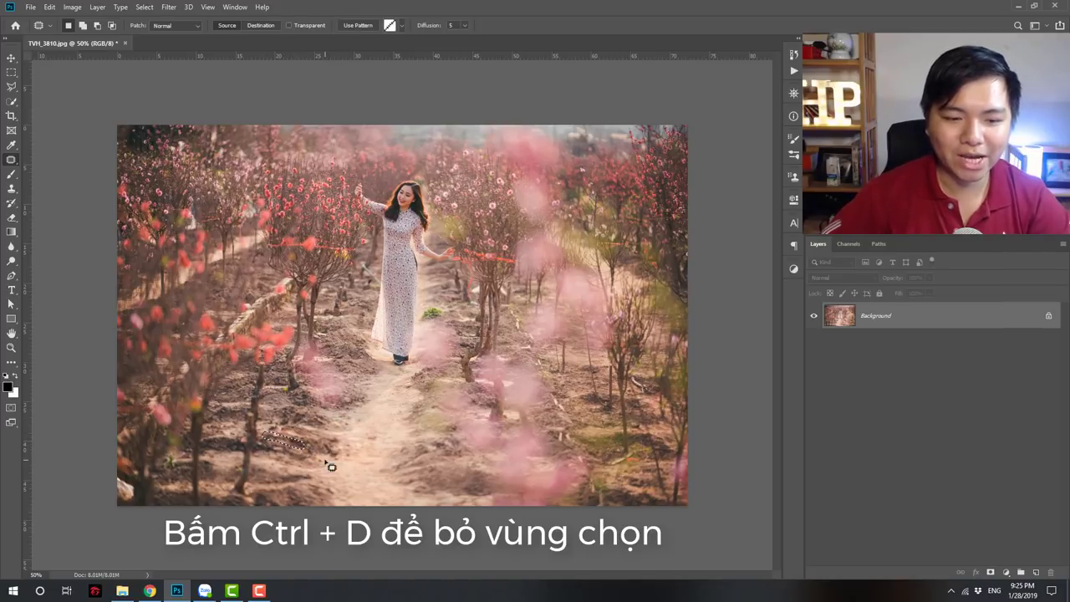
pyautogui.hotkey('ctrl', 'd')
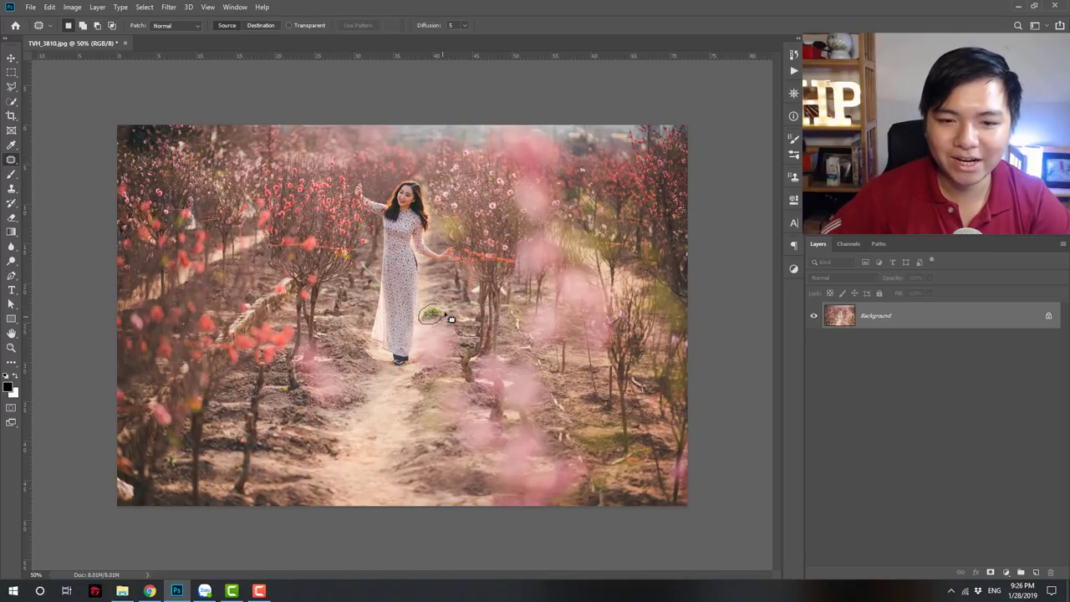
# Try patch selections around the plant beside the skirt and part of the dress
pyautogui.moveTo(451, 319); pyautogui.dragTo(436, 339)
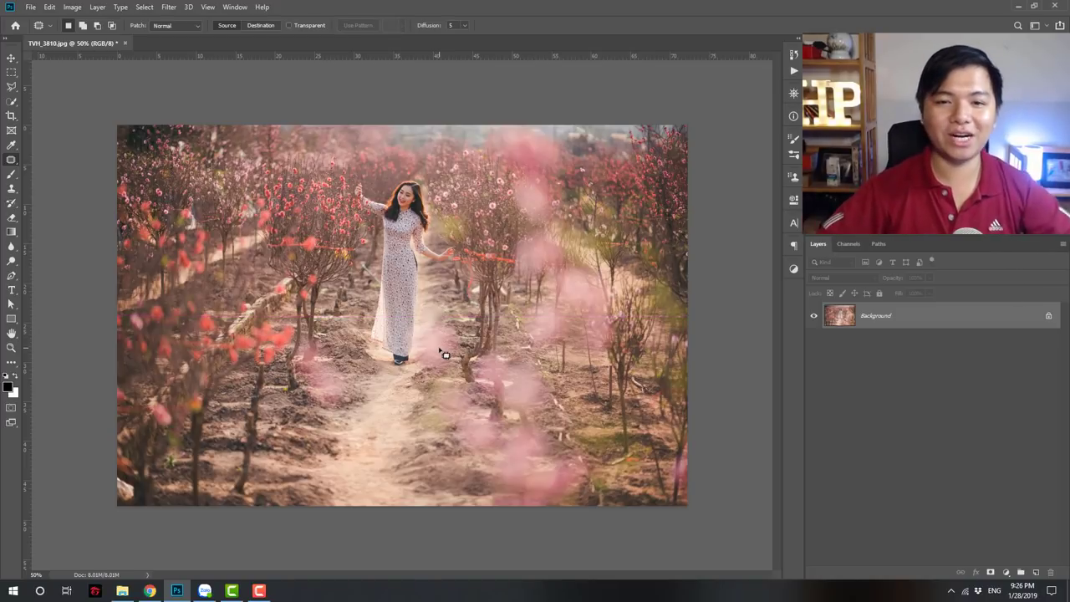
pyautogui.press('z')
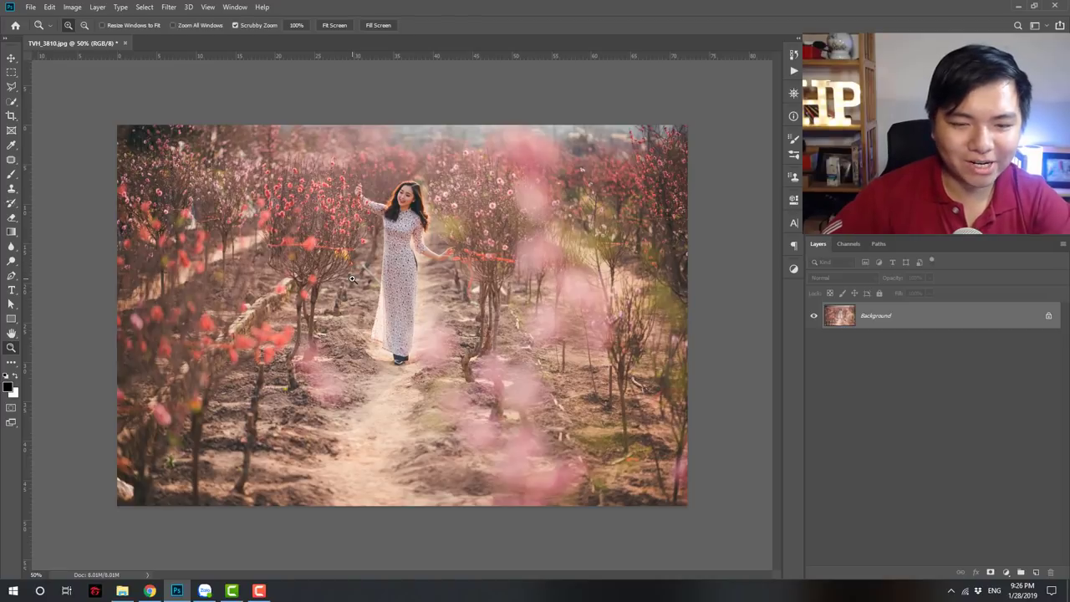
pyautogui.press('j')
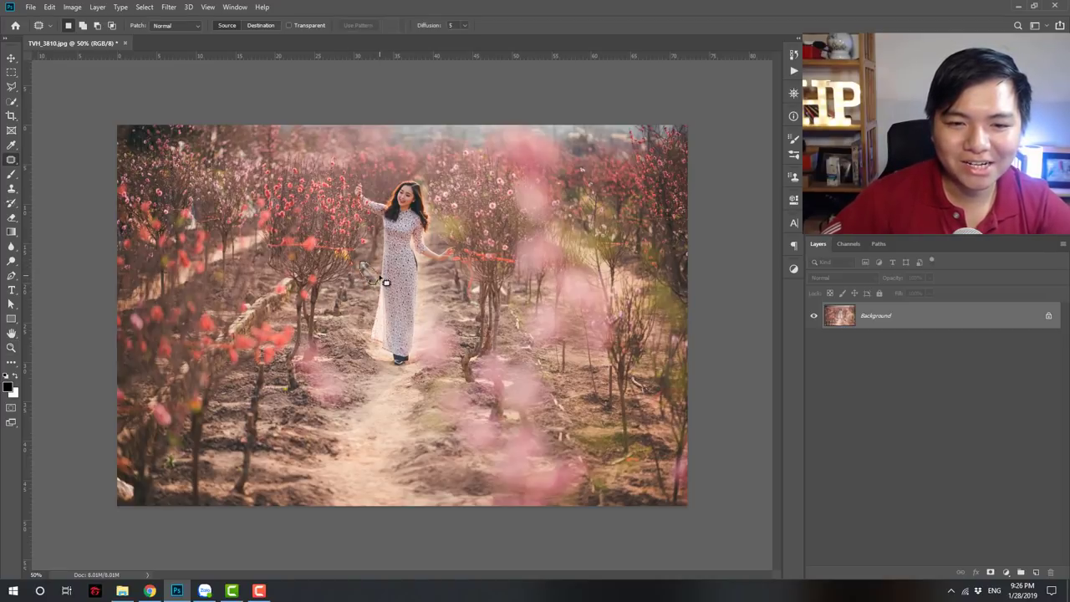
pyautogui.moveTo(385, 283)
pyautogui.mouseDown()
pyautogui.moveTo(366, 306)
pyautogui.moveTo(426, 284)
pyautogui.mouseUp()
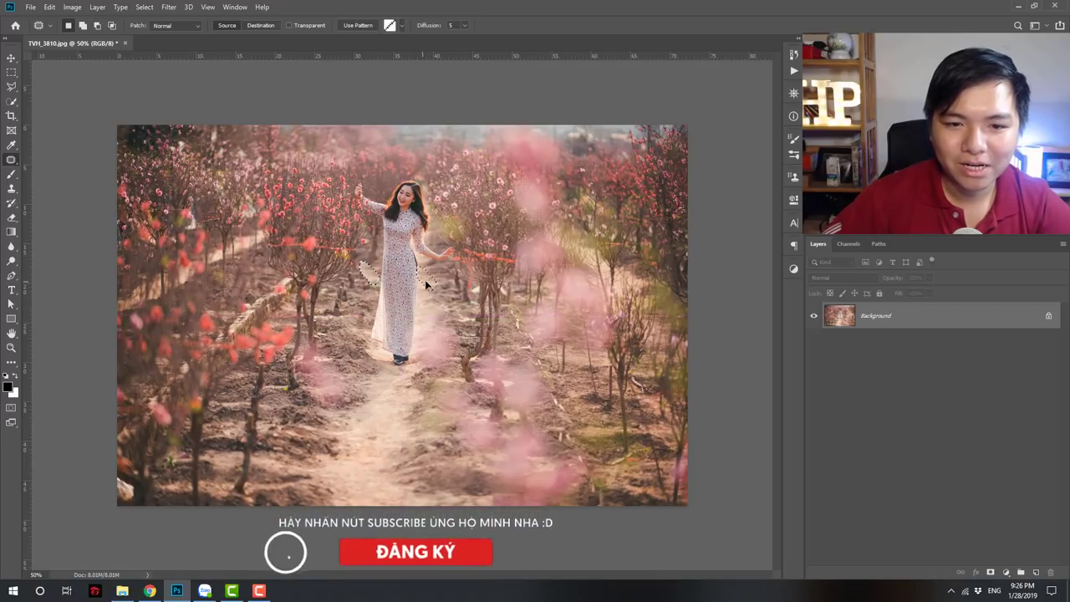
pyautogui.hotkey('ctrl', 'd')
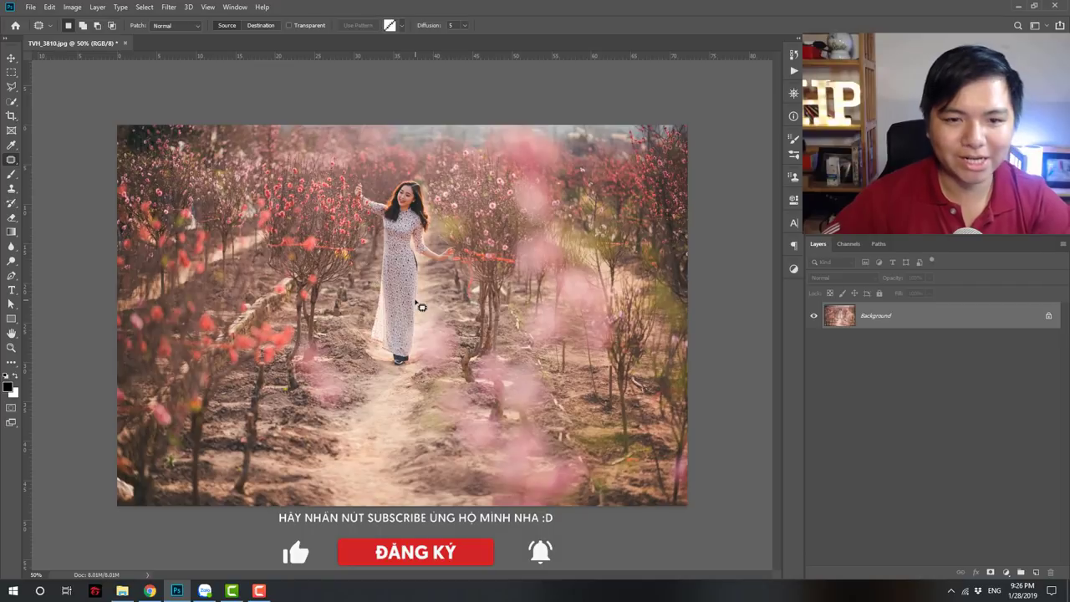
# Revert to the original TVH_3810.jpg snapshot in the History panel
pyautogui.click(793, 56)
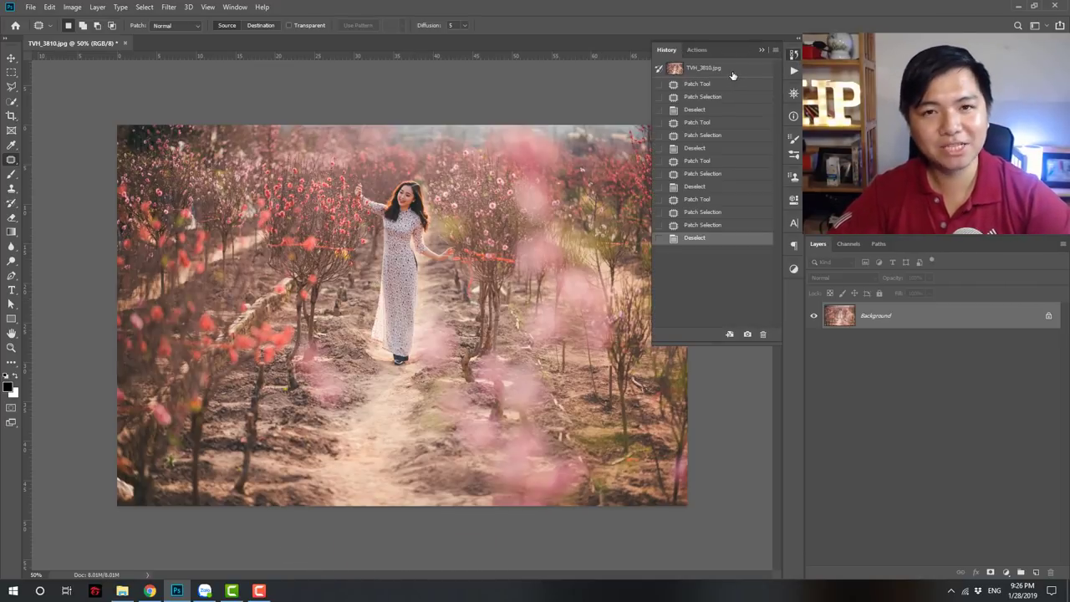
pyautogui.click(732, 75)
pyautogui.click(762, 50)
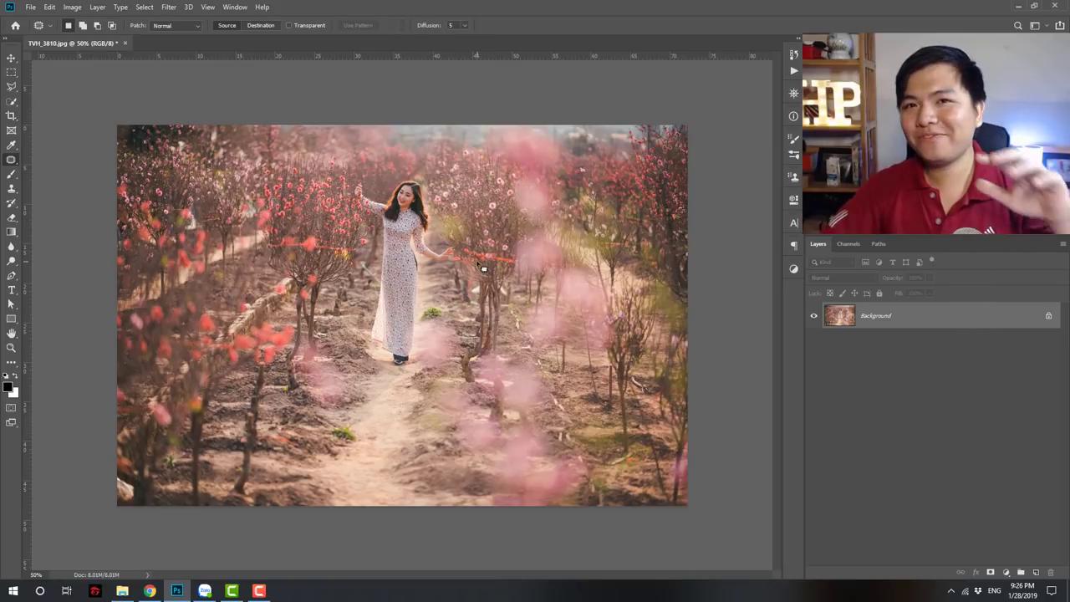
# Draw a Rectangular Marquee box around the grass tuft on the lower-left path
pyautogui.click(11, 88)
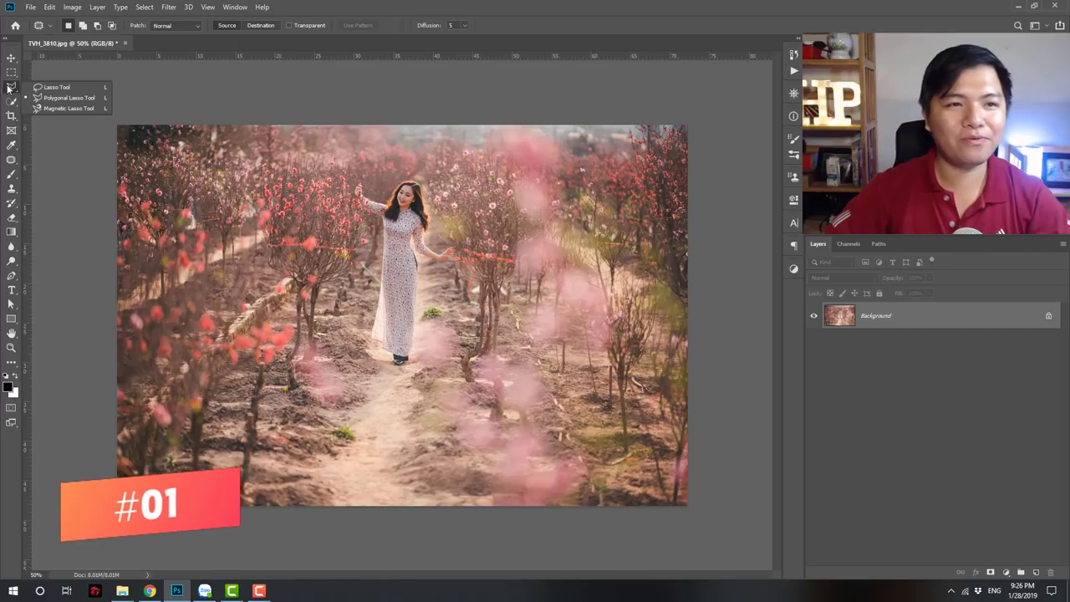
pyautogui.click(56, 87)
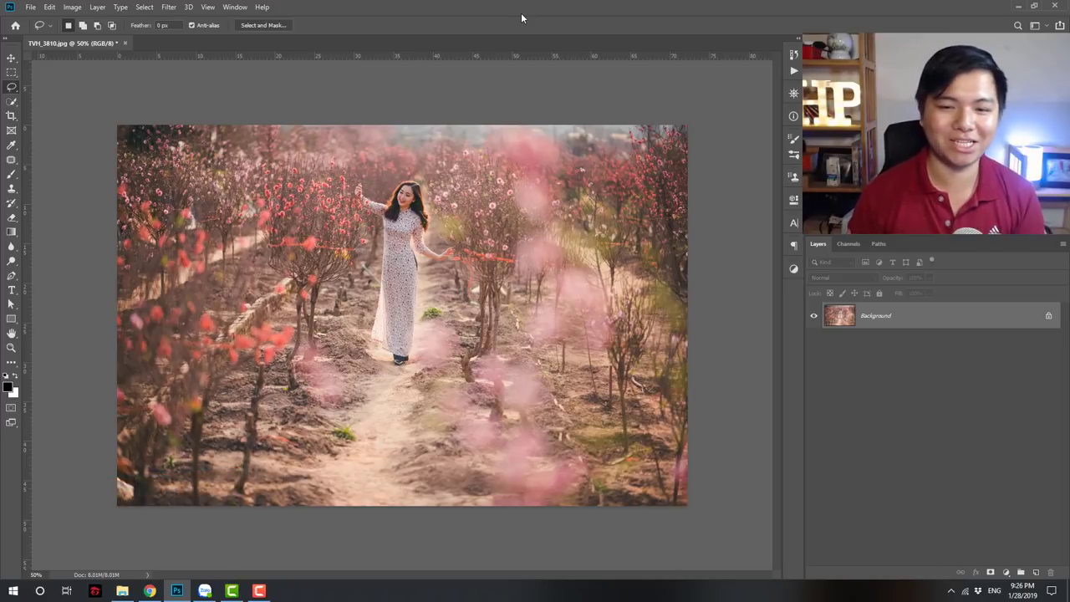
pyautogui.rightClick(12, 87)
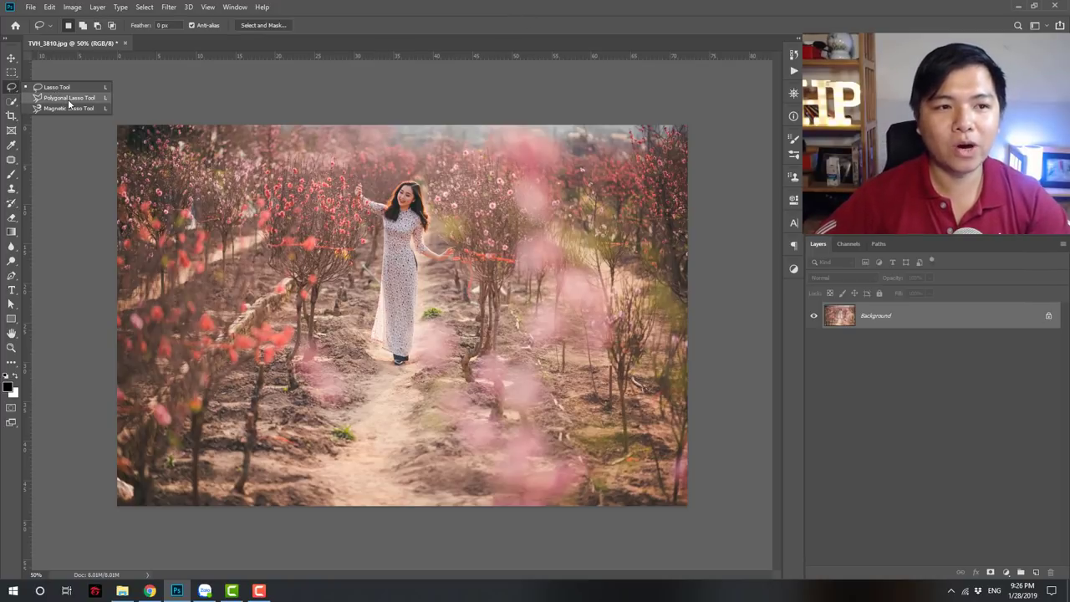
pyautogui.click(12, 74)
pyautogui.click(13, 87)
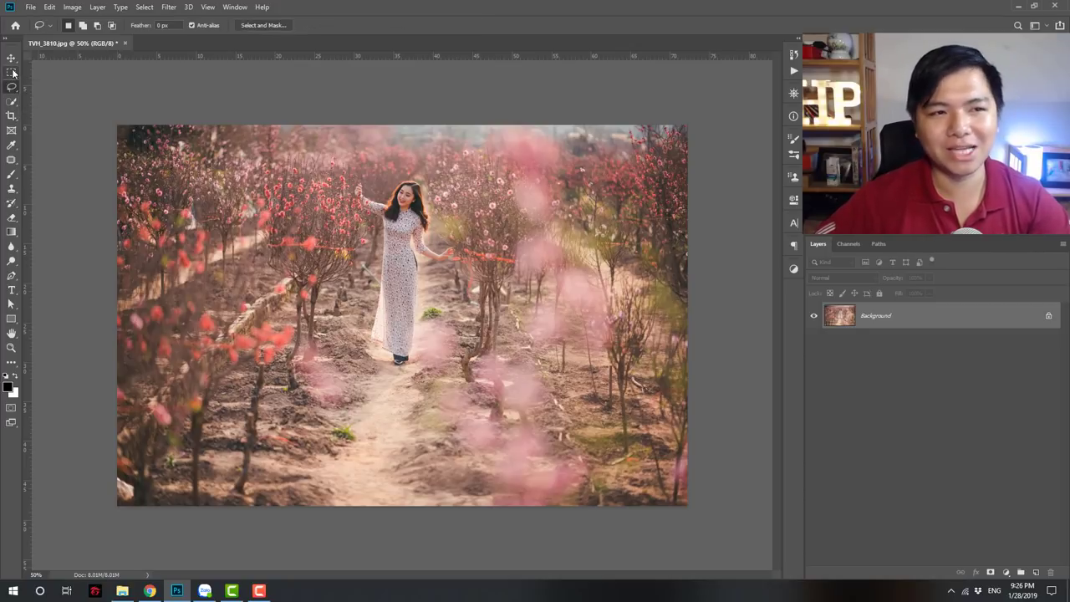
pyautogui.click(12, 86)
pyautogui.rightClick(12, 75)
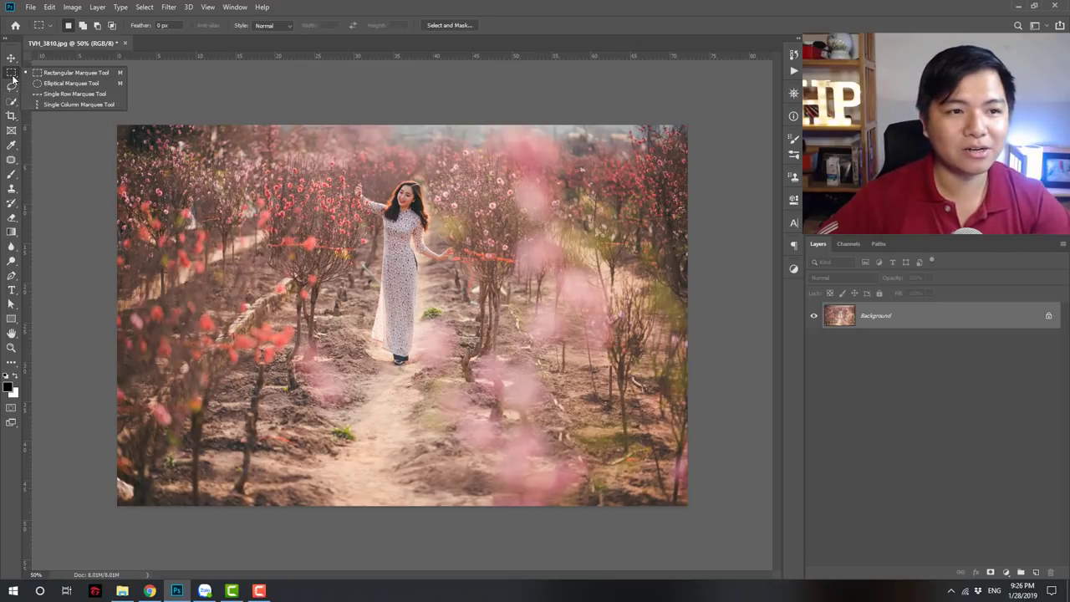
pyautogui.click(60, 75)
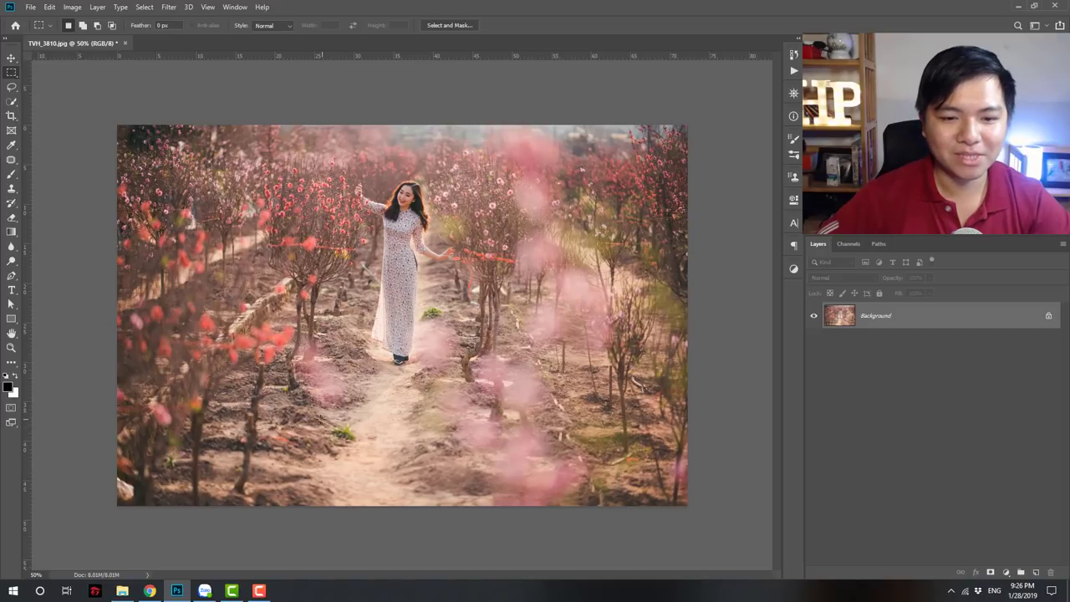
pyautogui.moveTo(320, 418); pyautogui.dragTo(362, 450)
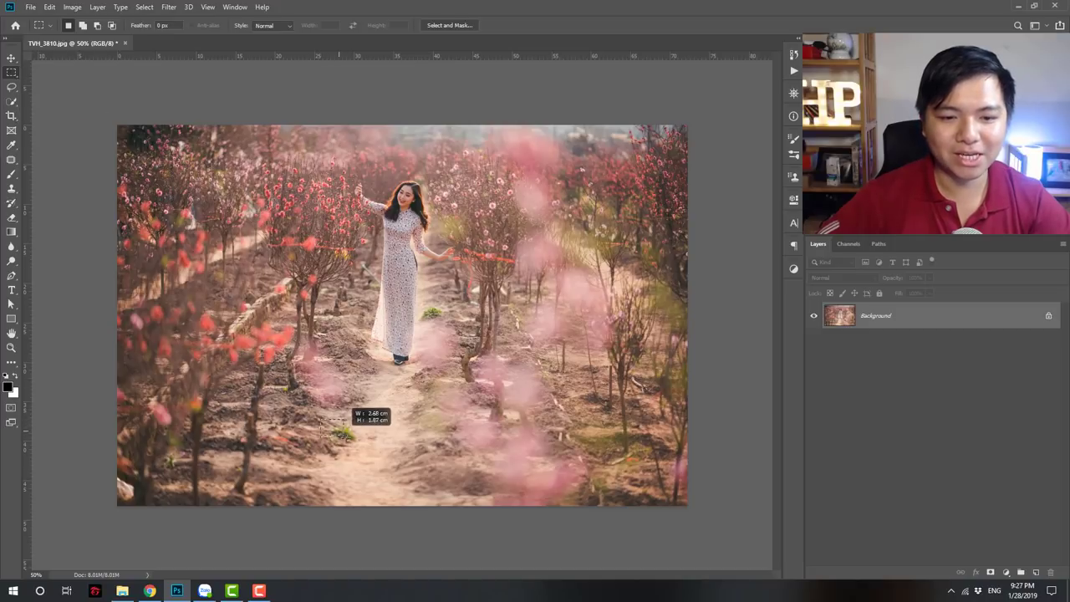
pyautogui.click(354, 444)
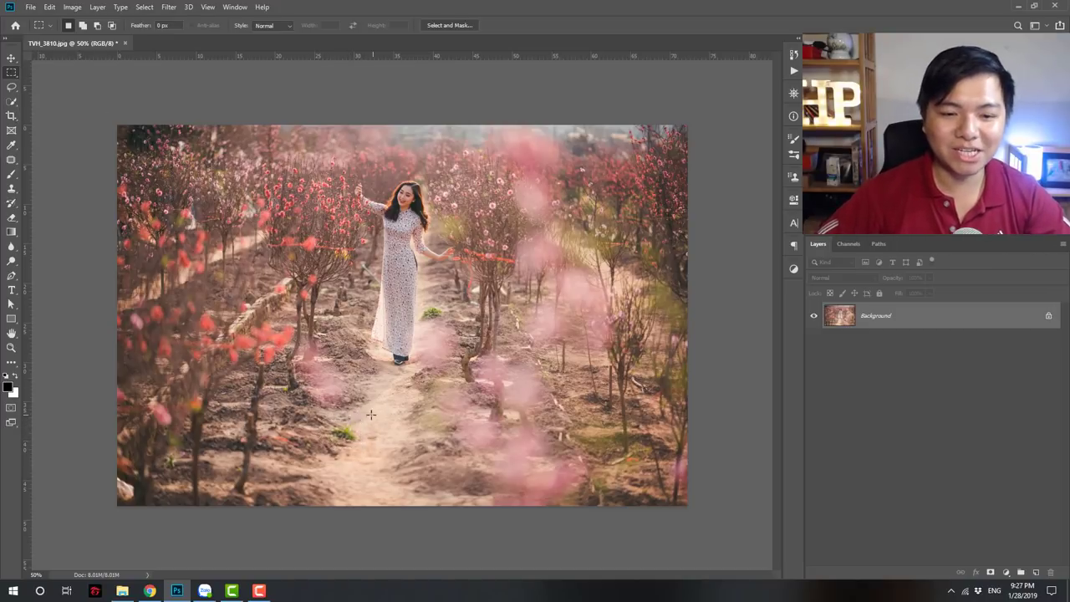
pyautogui.moveTo(317, 418); pyautogui.dragTo(359, 451)
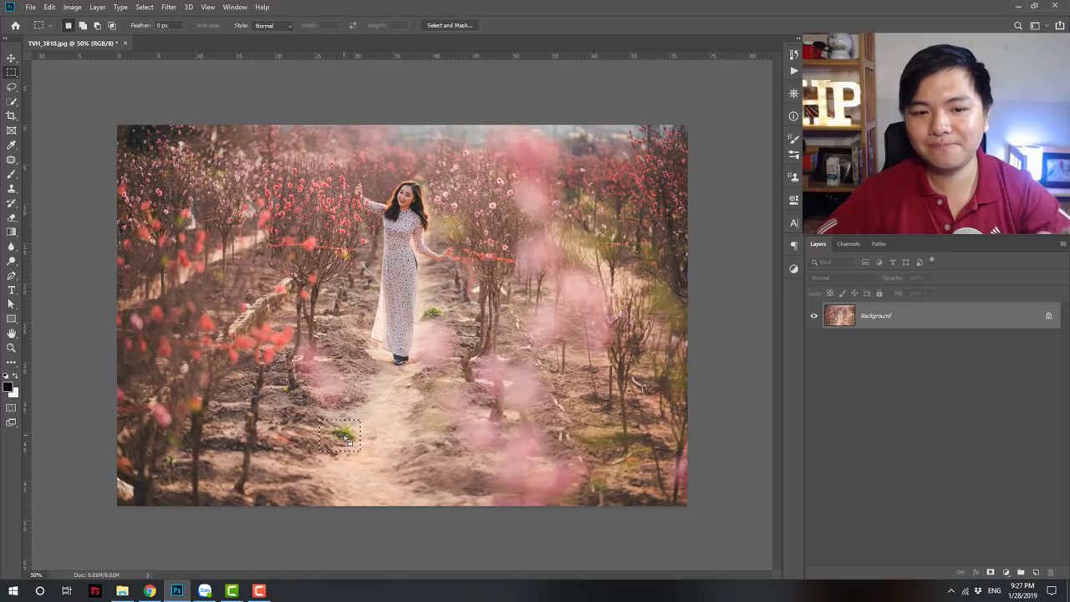
# Fill the selected tuft with Content-Aware contents and deselect
pyautogui.rightClick(345, 439)
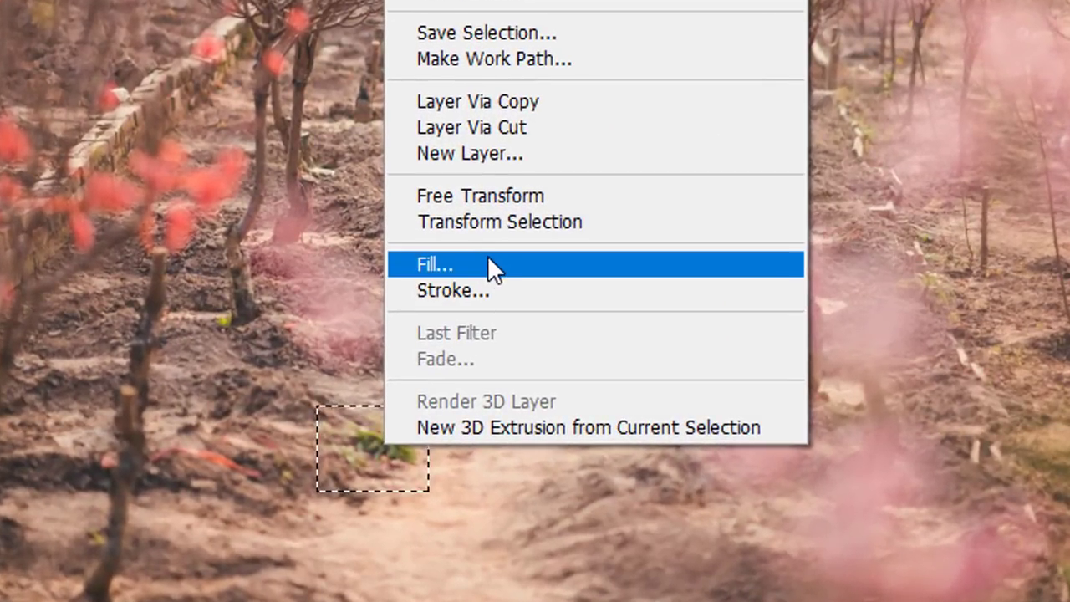
pyautogui.click(488, 257)
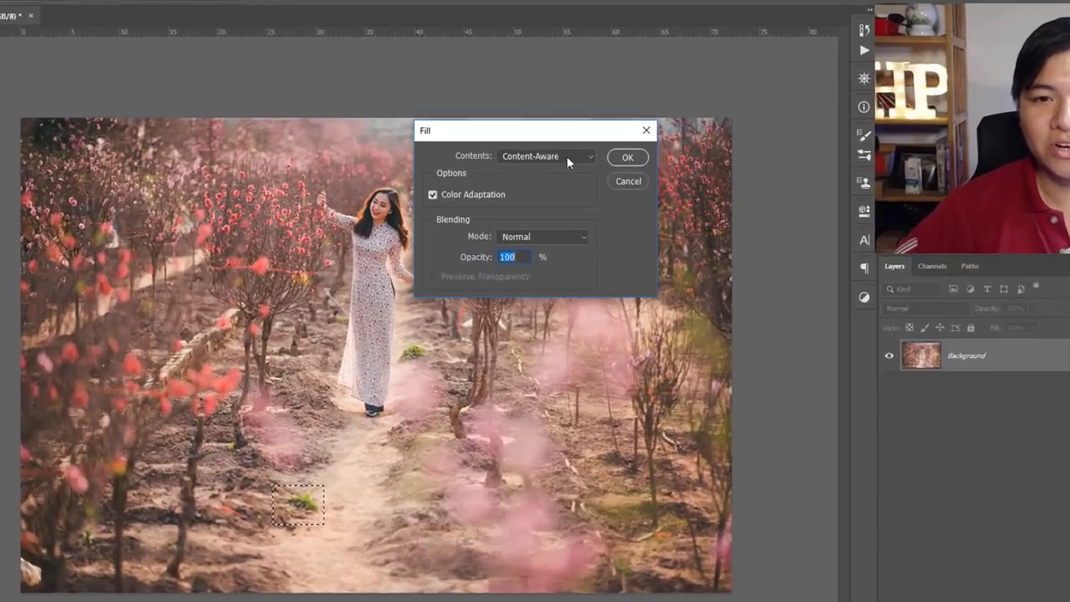
pyautogui.click(554, 157)
pyautogui.click(496, 148)
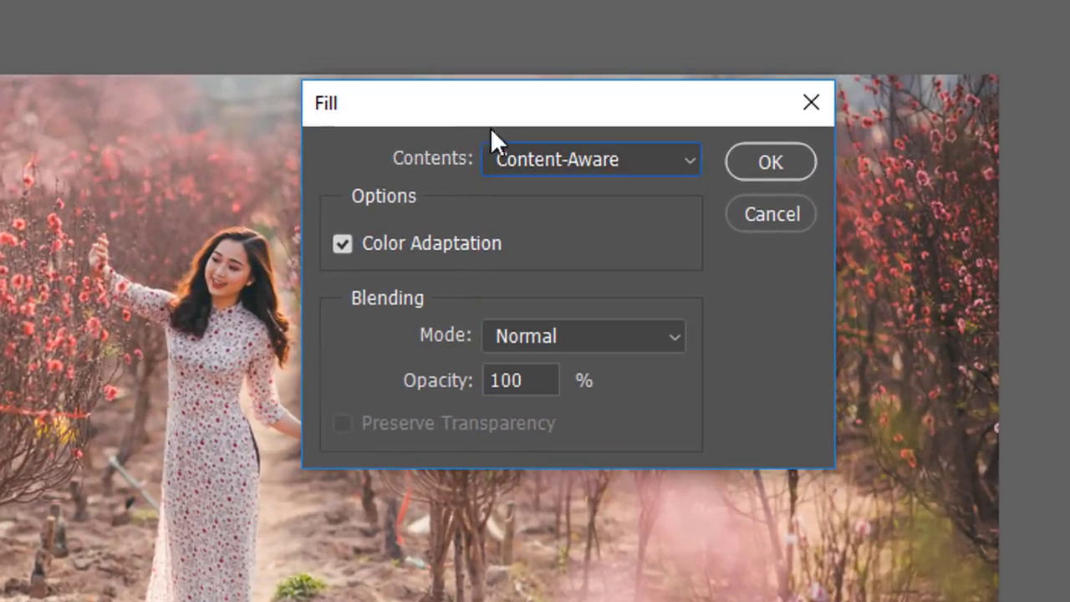
pyautogui.click(575, 155)
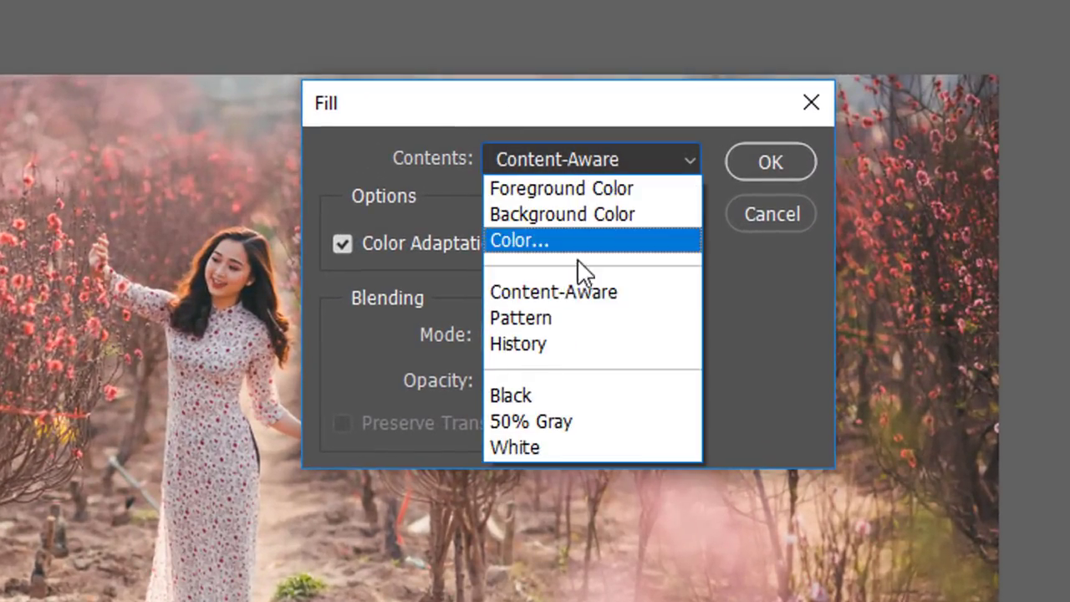
pyautogui.click(606, 292)
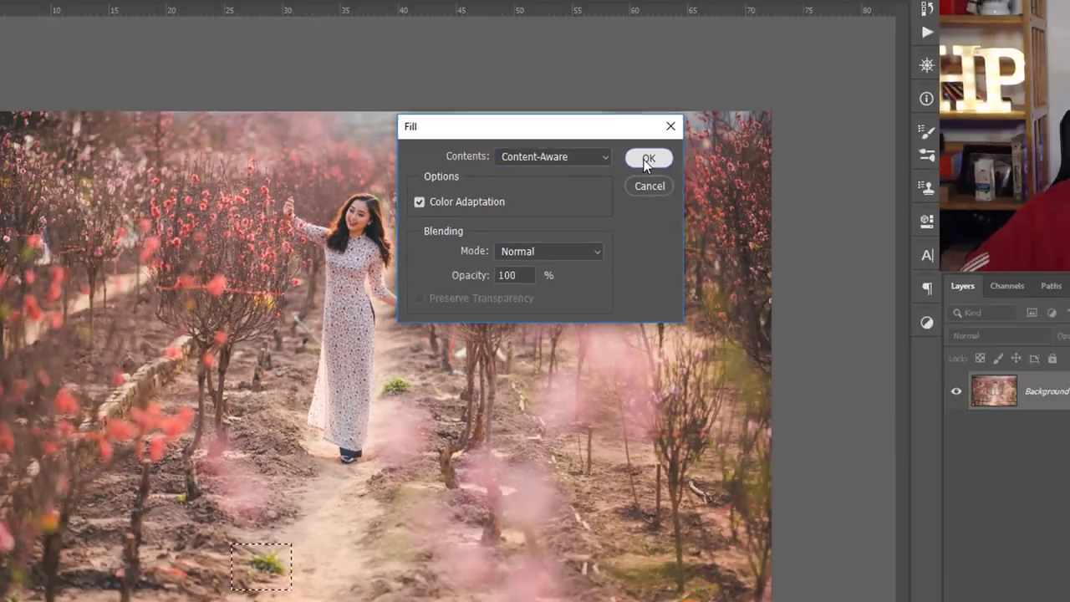
pyautogui.click(739, 171)
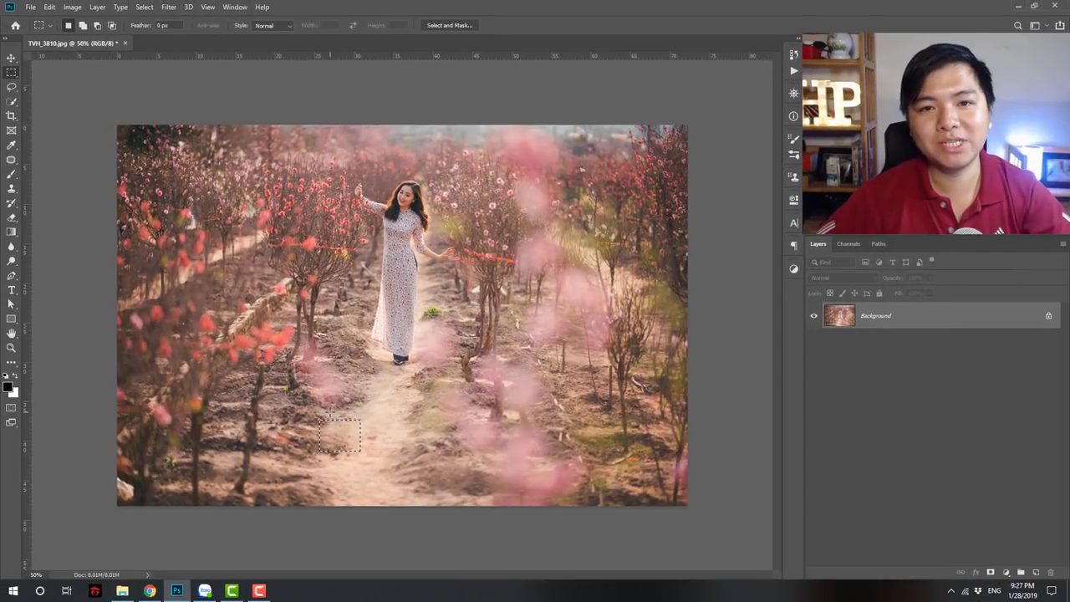
pyautogui.hotkey('ctrl', 'd')
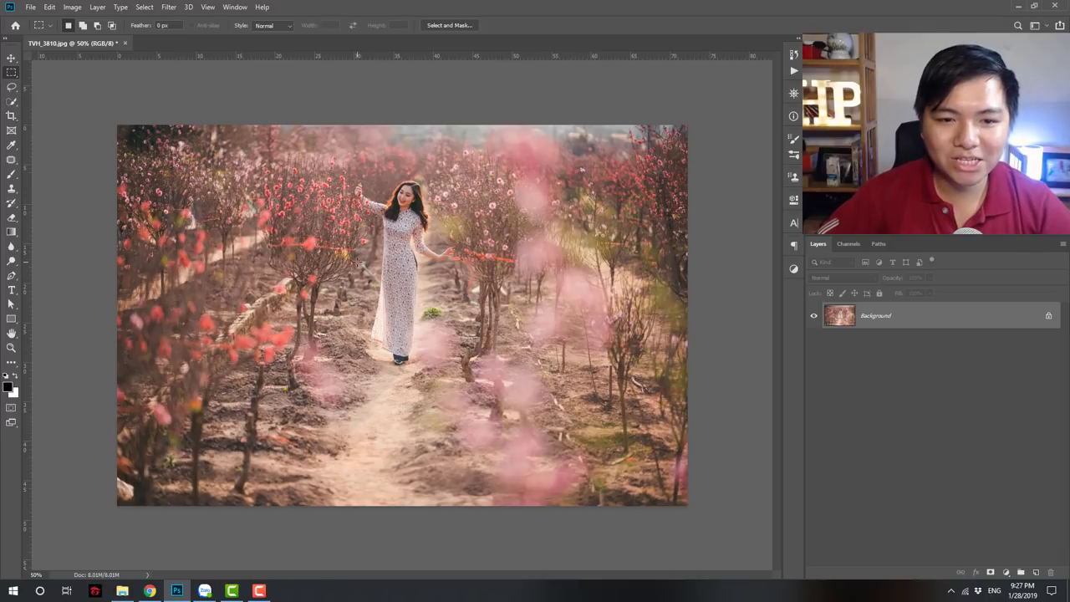
# Lasso a small spot beside the woman and fill it with Content-Aware
pyautogui.moveTo(357, 262); pyautogui.dragTo(378, 288)
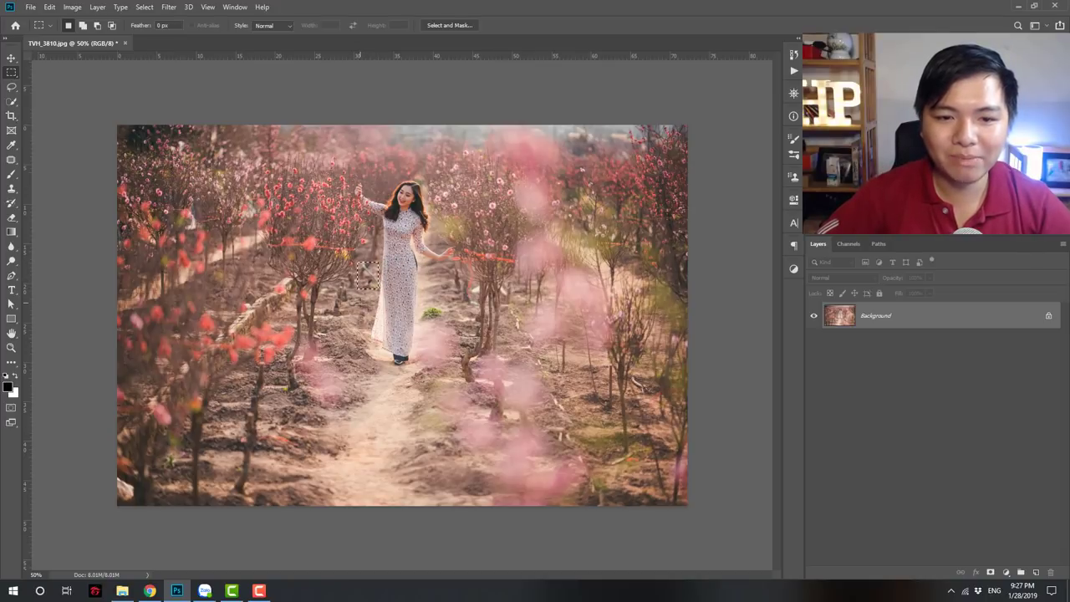
pyautogui.click(378, 288)
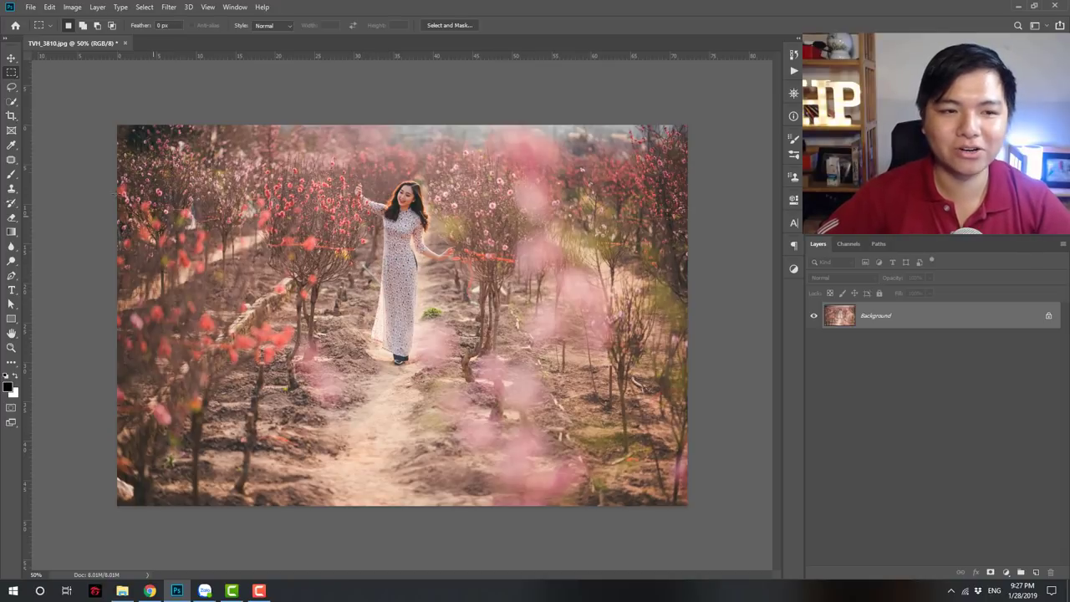
pyautogui.click(11, 87)
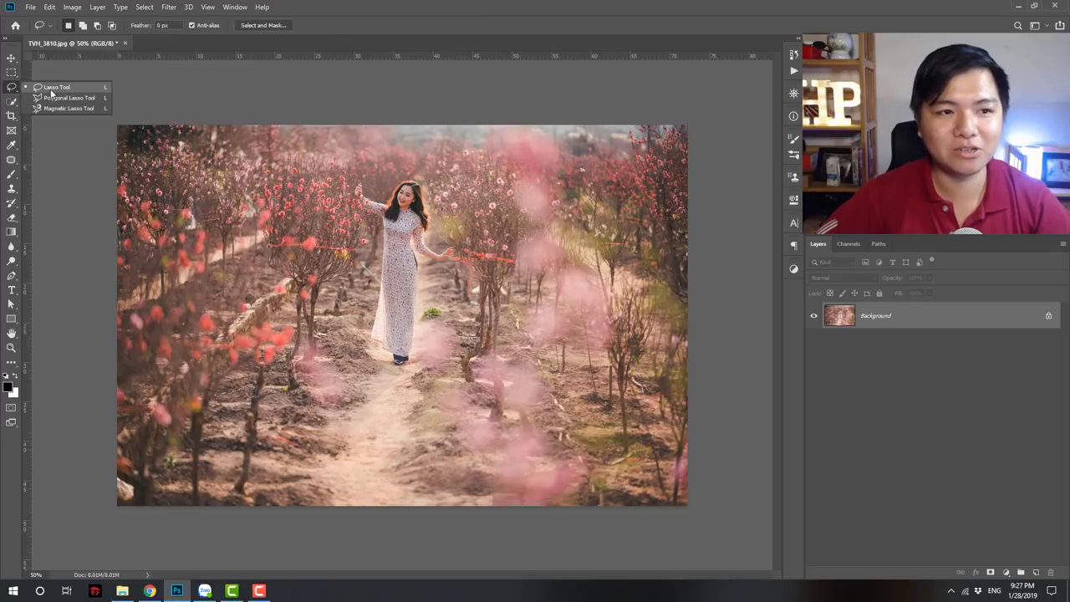
pyautogui.click(51, 87)
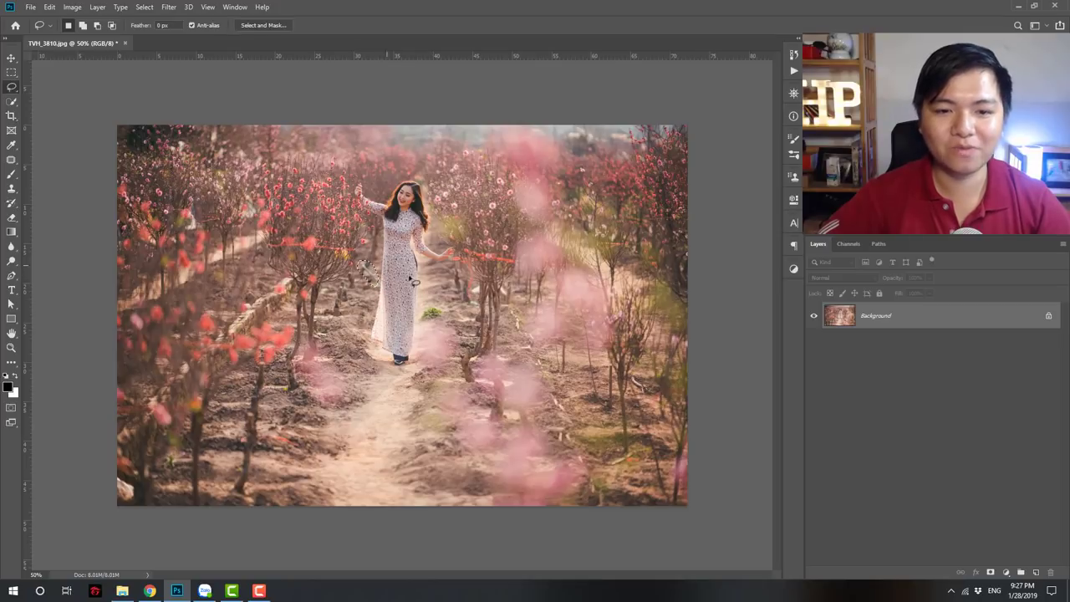
pyautogui.rightClick(375, 276)
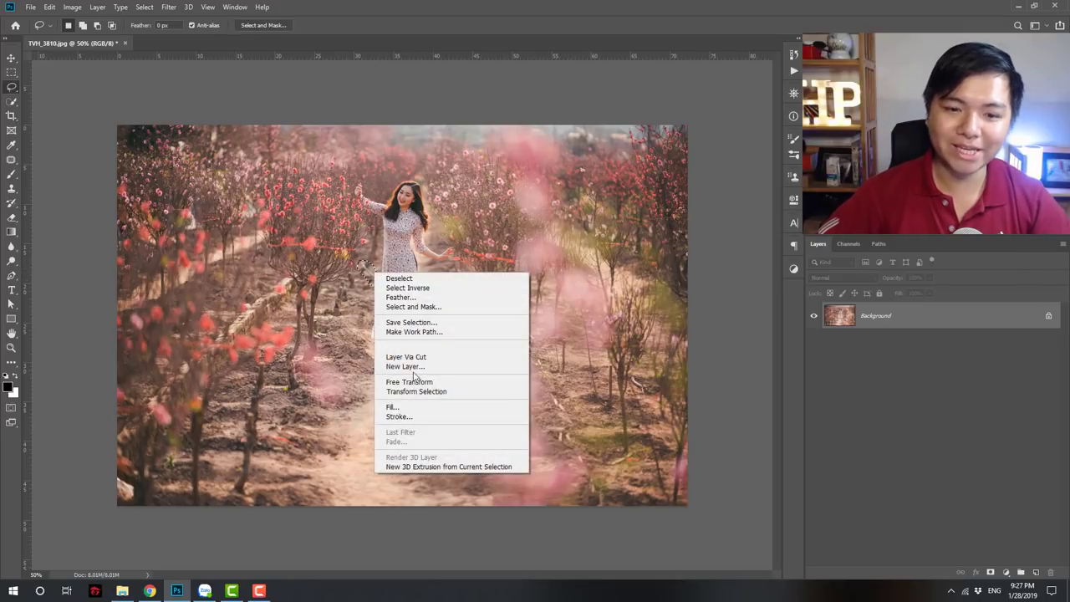
pyautogui.click(418, 407)
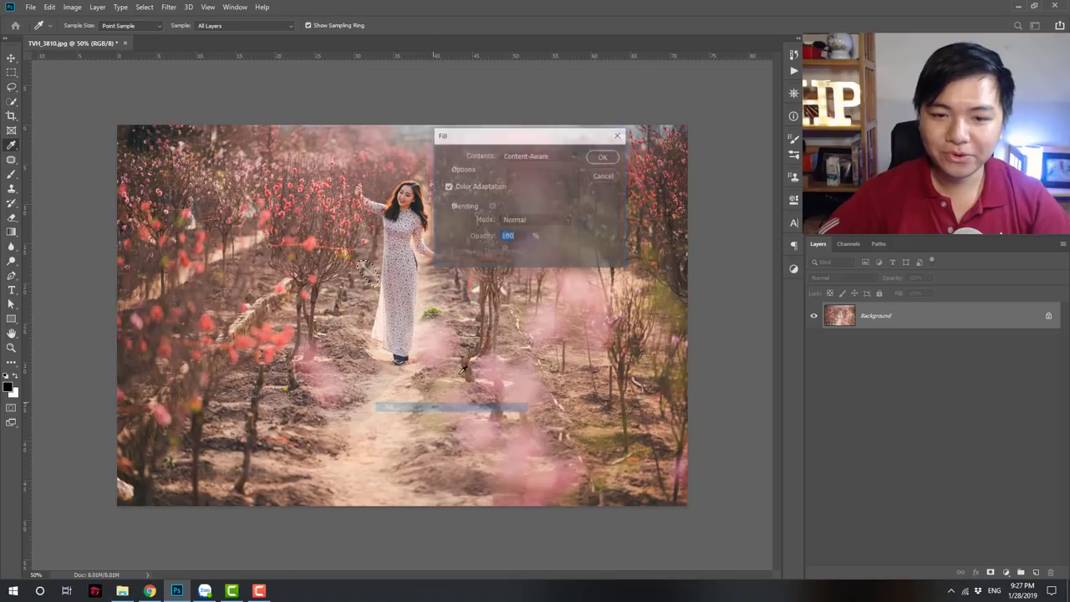
pyautogui.click(602, 157)
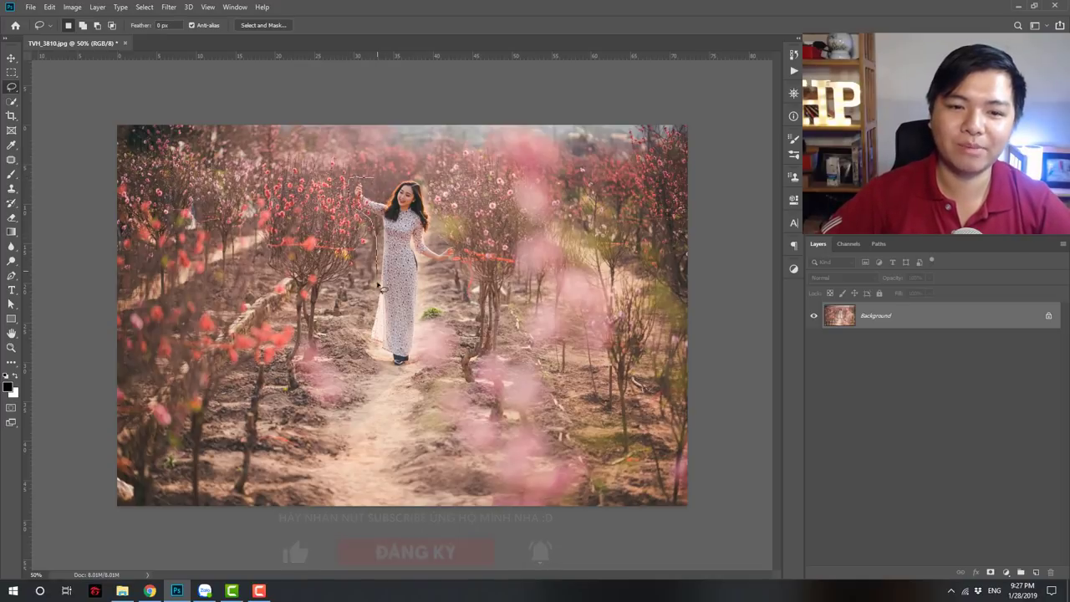
# Lasso around the woman, Content-Aware fill her out, and deselect
pyautogui.moveTo(349, 198); pyautogui.dragTo(374, 334)
pyautogui.moveTo(395, 374); pyautogui.dragTo(451, 261)
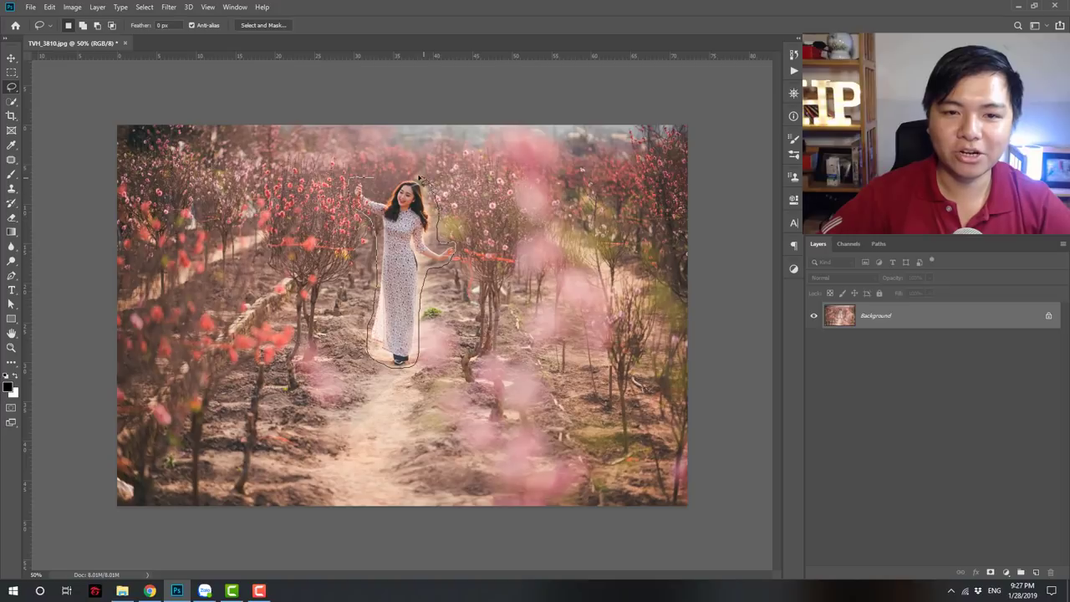
pyautogui.moveTo(421, 178); pyautogui.dragTo(418, 178)
pyautogui.rightClick(403, 203)
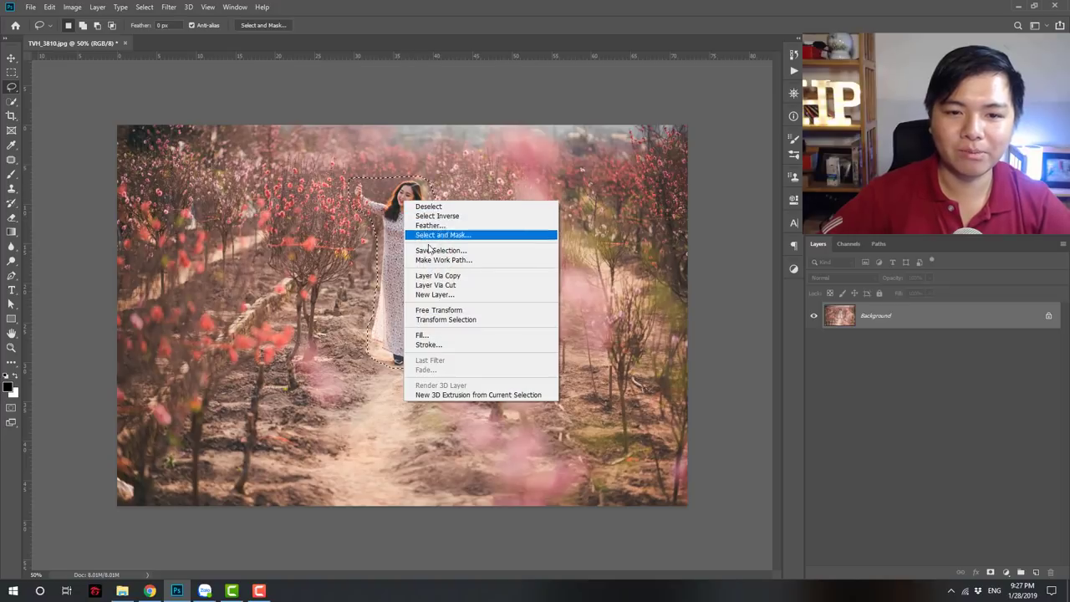
pyautogui.click(427, 335)
pyautogui.click(603, 159)
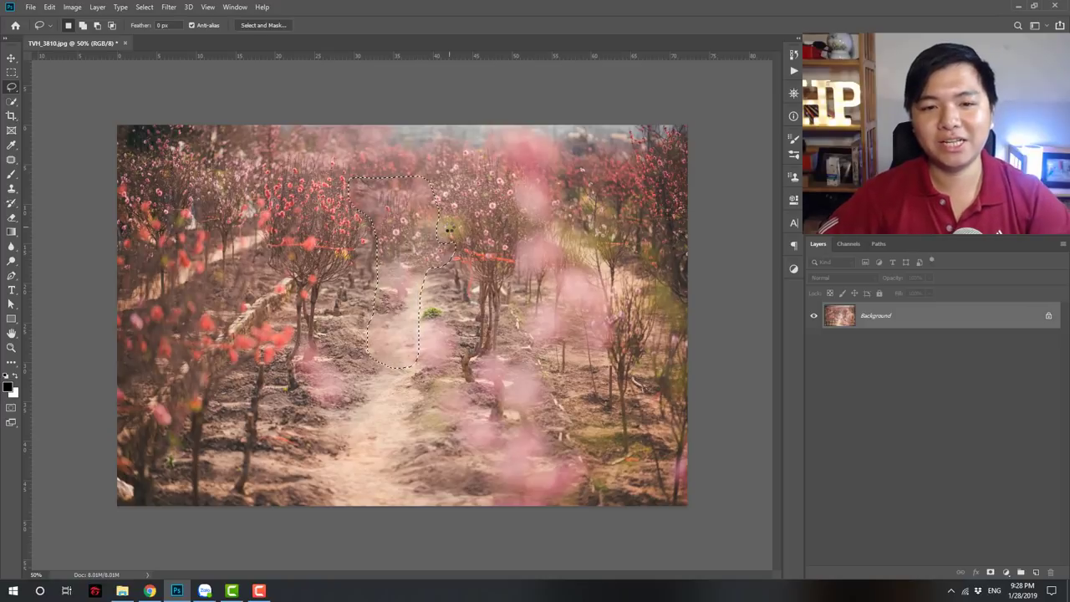
pyautogui.hotkey('ctrl', 'd')
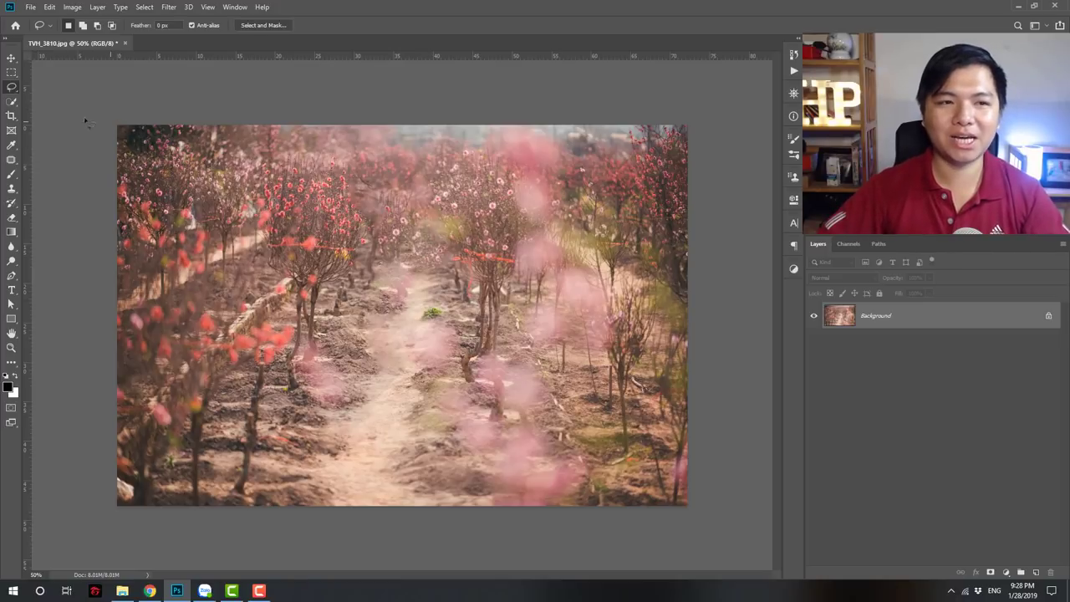
pyautogui.rightClick(11, 89)
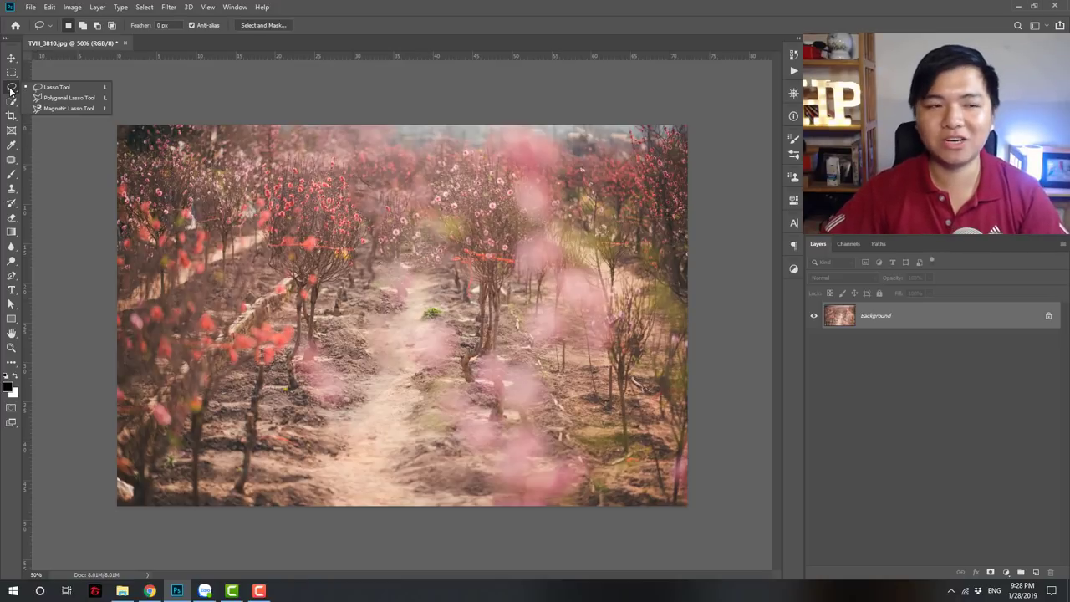
pyautogui.click(541, 5)
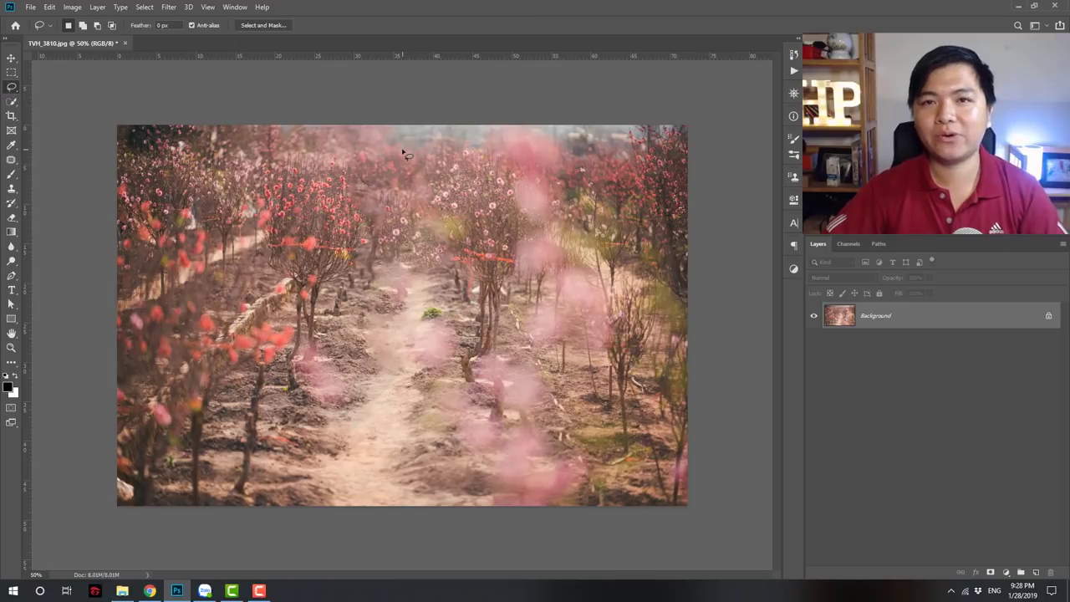